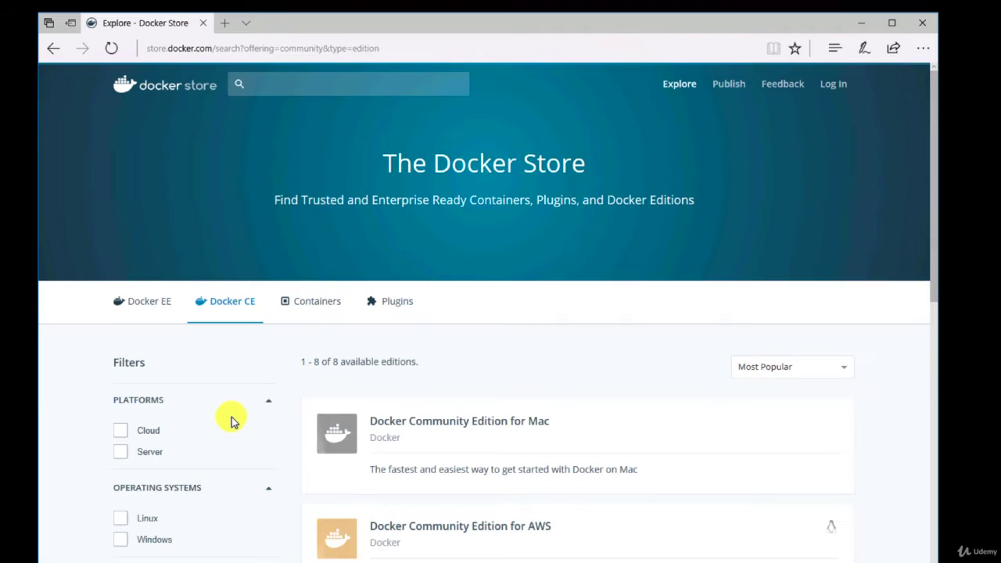
# - Download Docker Community Edition for Windows from the Docker Store and save InstallDocker.msi
pyautogui.scroll(-8, 405, 406)
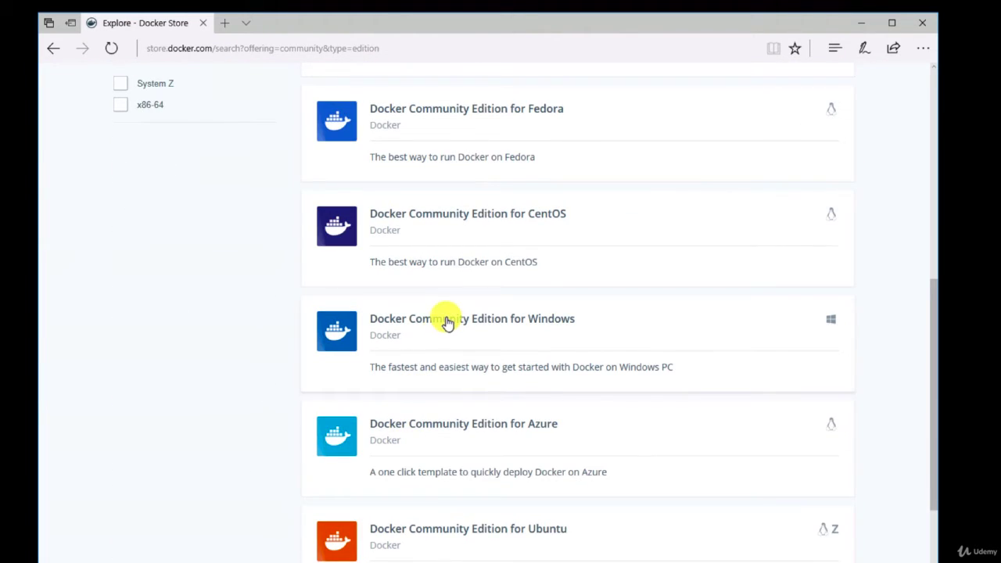
pyautogui.click(447, 321)
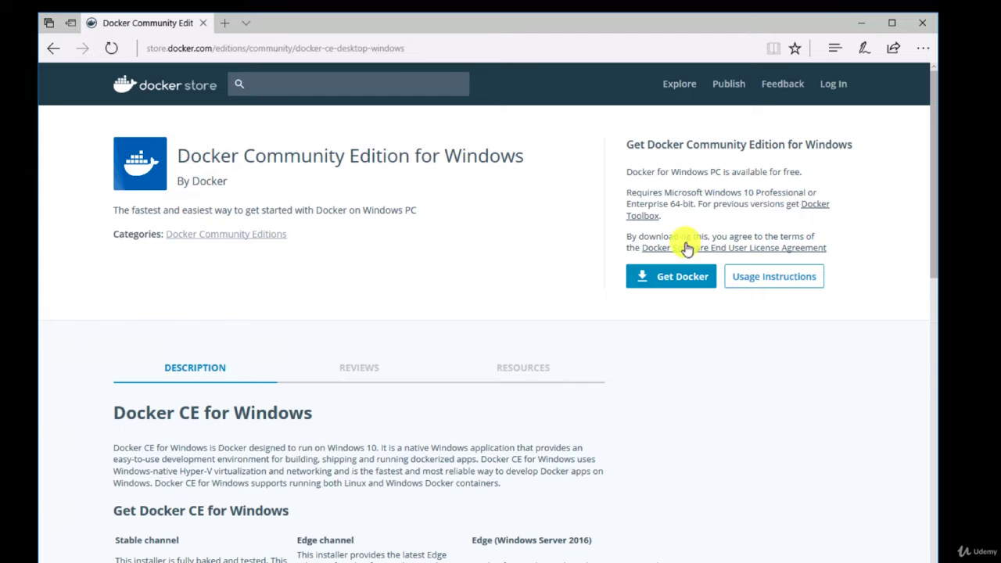
pyautogui.click(650, 276)
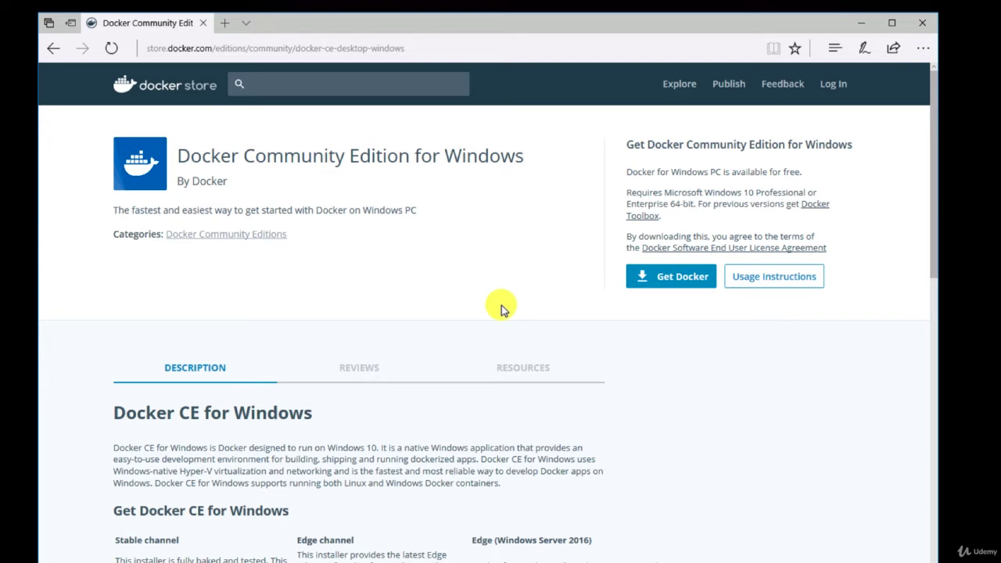
pyautogui.scroll(-2, 502, 310)
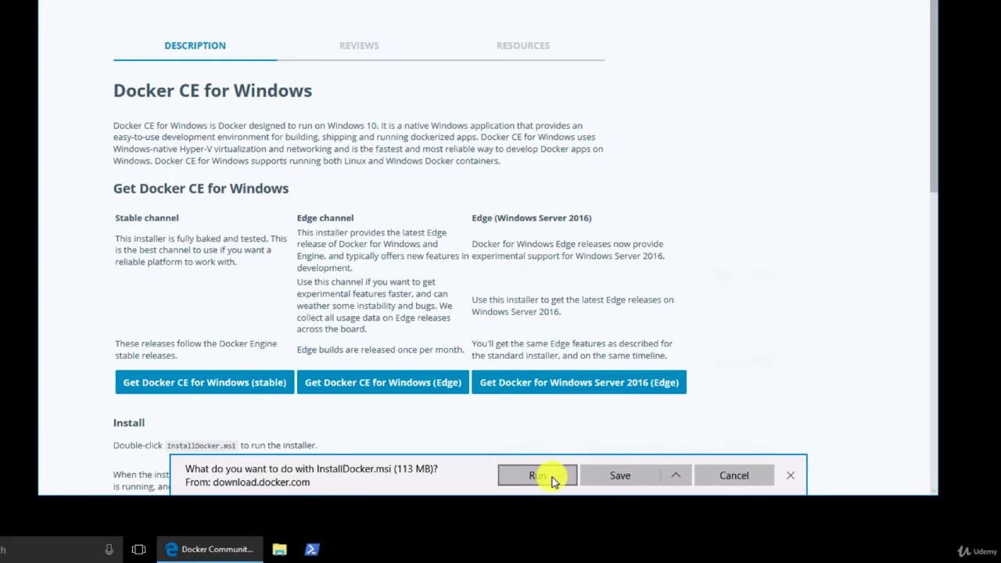
pyautogui.click(593, 476)
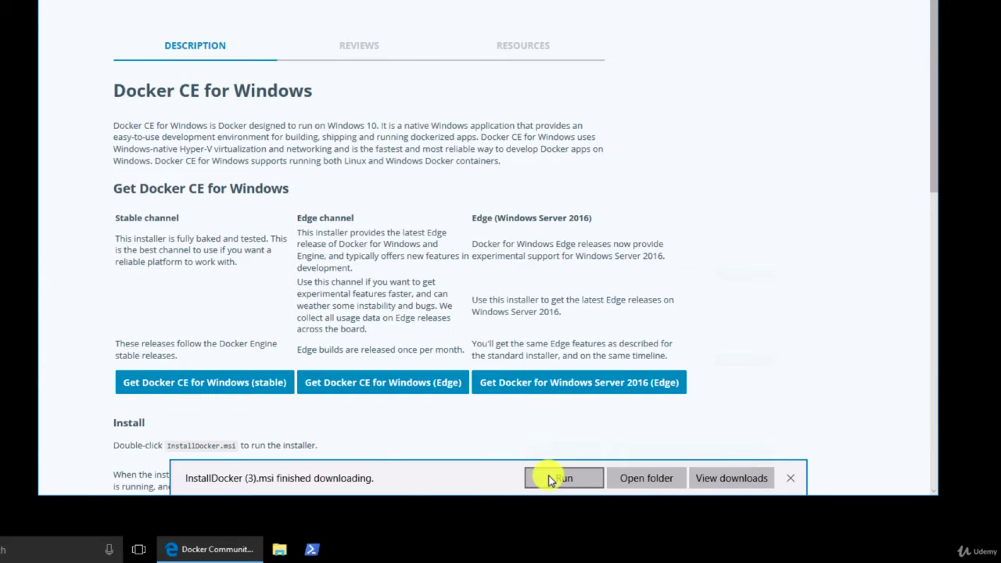
# - Run the downloaded Docker installer, accept the license terms, allow it to make changes to the device, and finish the setup
pyautogui.click(549, 476)
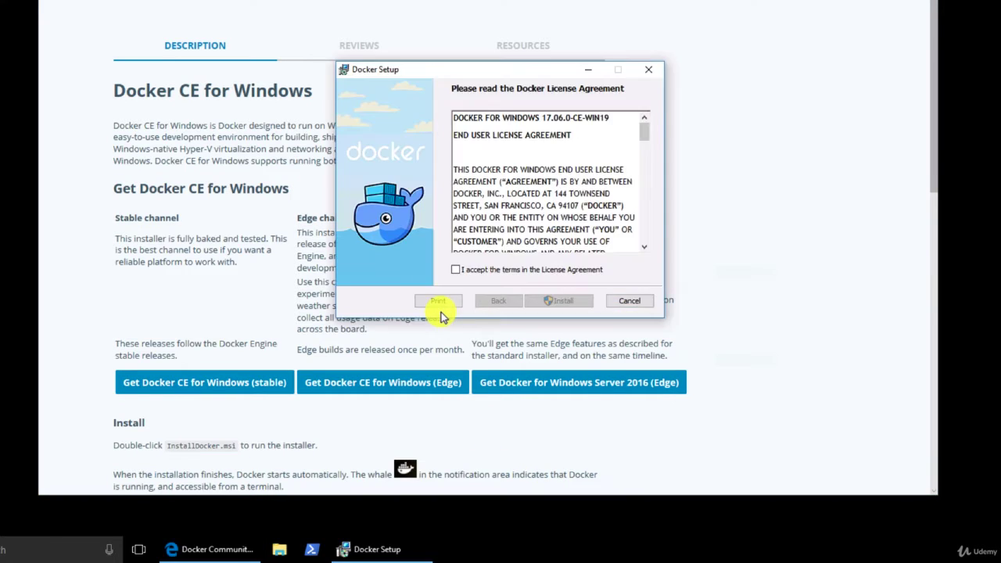
pyautogui.click(454, 271)
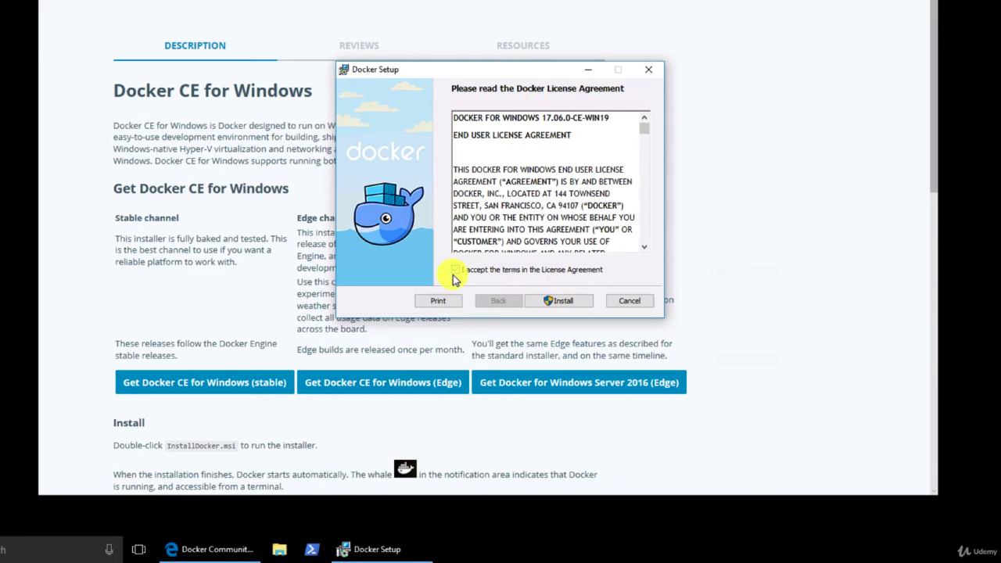
pyautogui.click(543, 300)
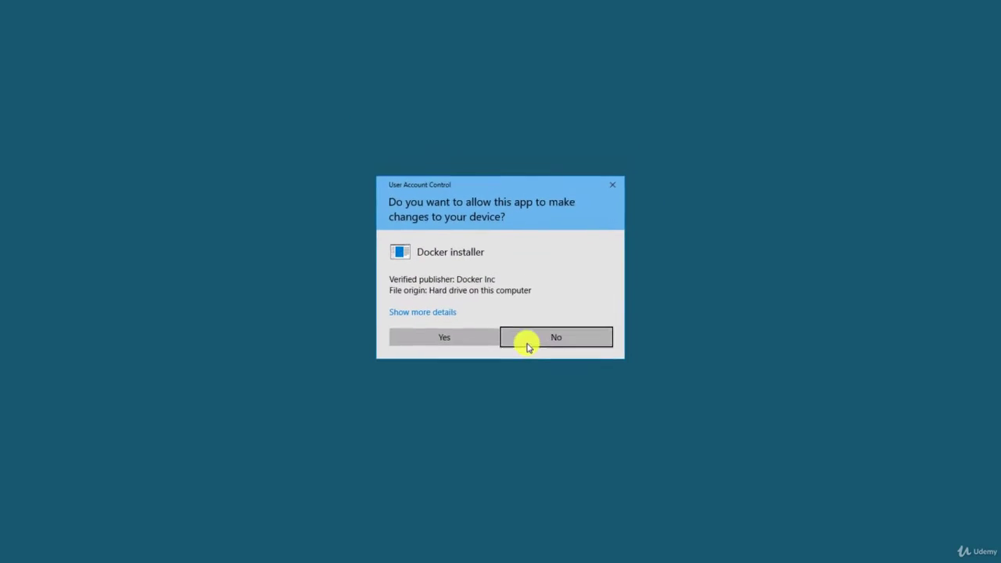
pyautogui.click(461, 347)
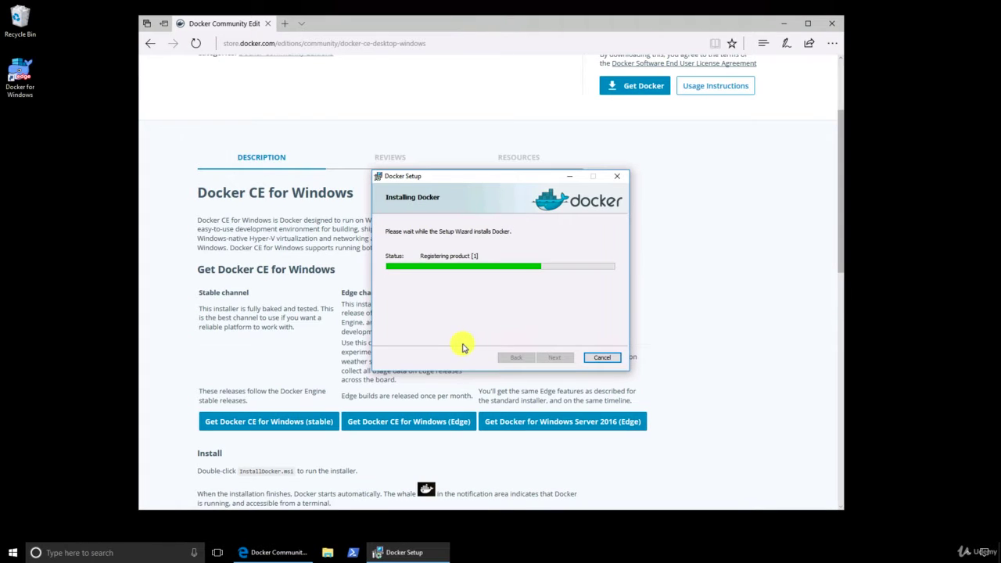
pyautogui.click(544, 357)
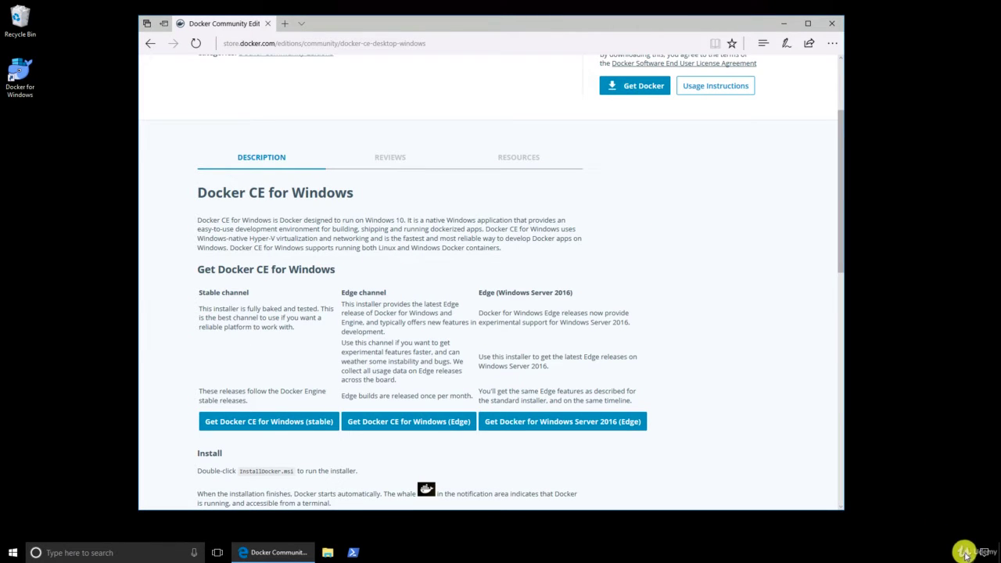
# - Launch Docker for Windows from the desktop and agree to enable the Hyper-V feature with an automatic restart
pyautogui.click(966, 552)
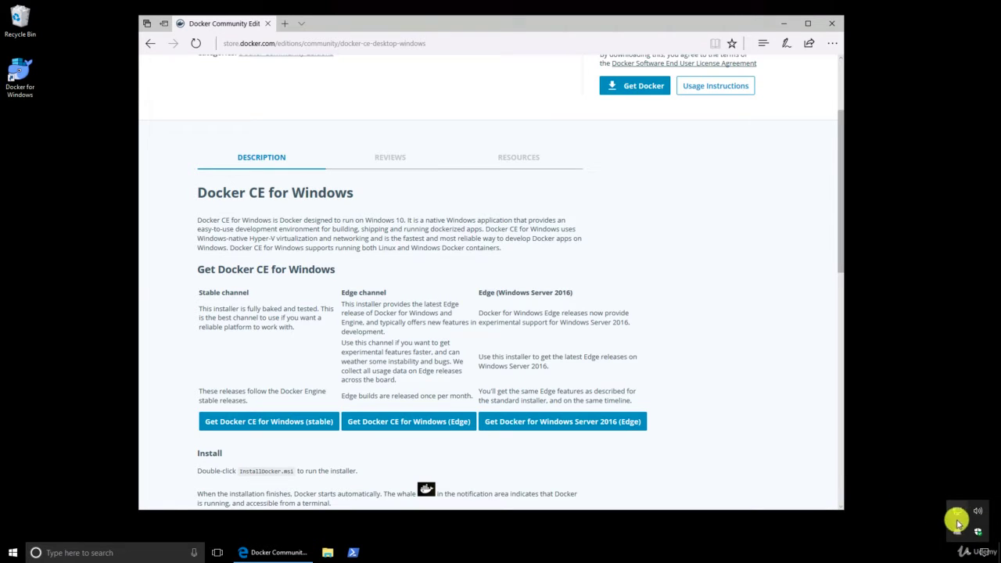
pyautogui.click(21, 74)
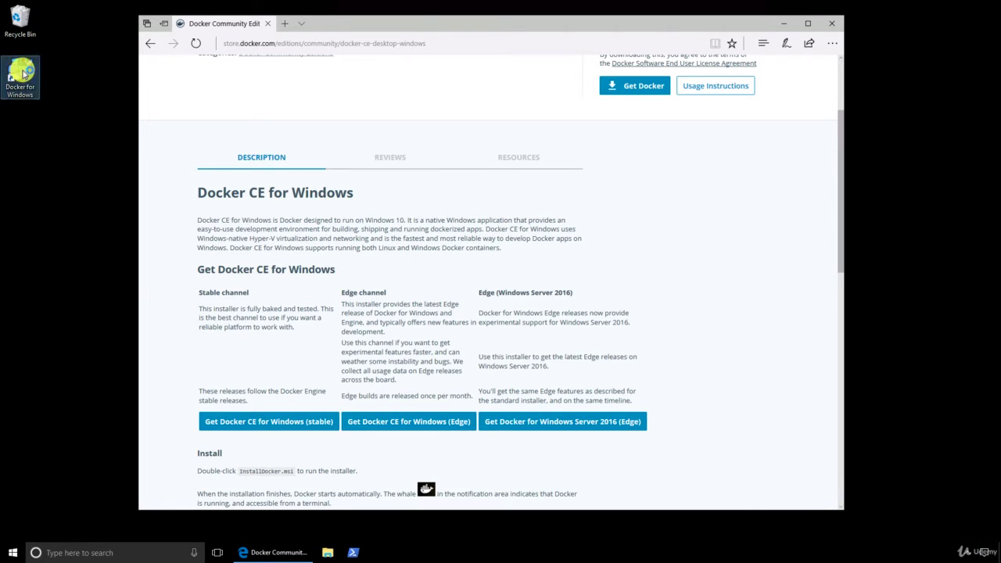
pyautogui.click(23, 74)
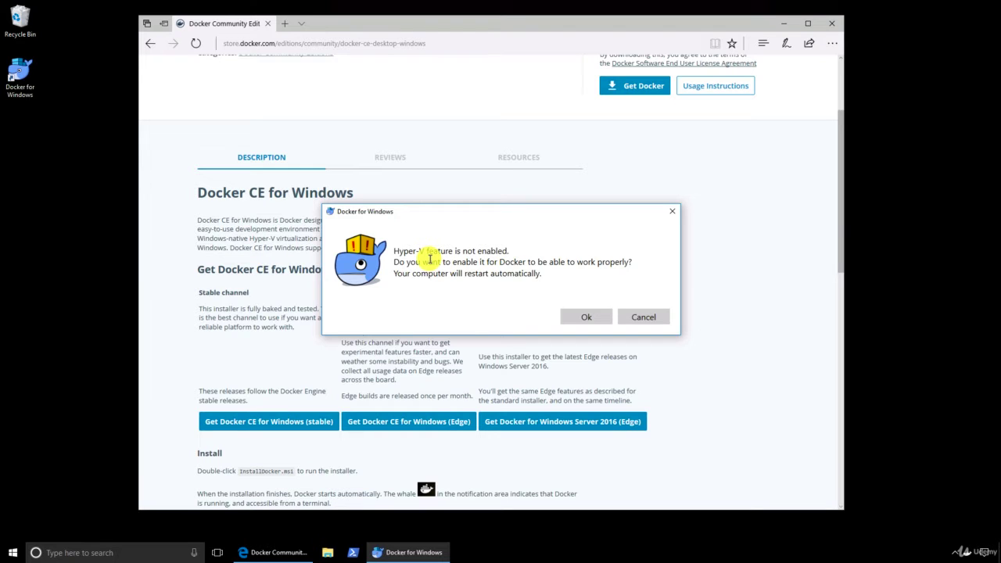
pyautogui.click(576, 317)
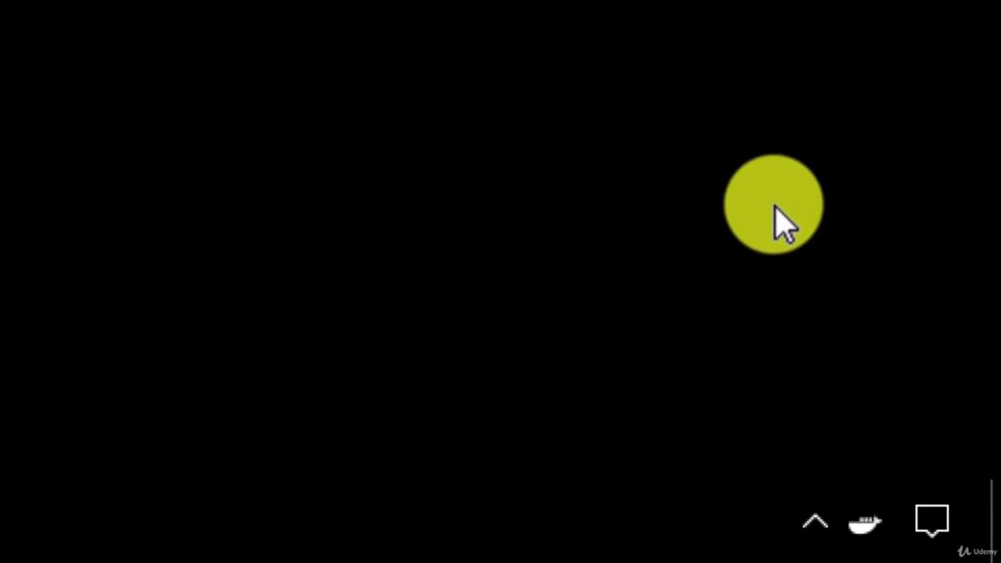
# - Open Windows PowerShell and run "docker version" to check the Docker client and server
pyautogui.moveTo(865, 524)
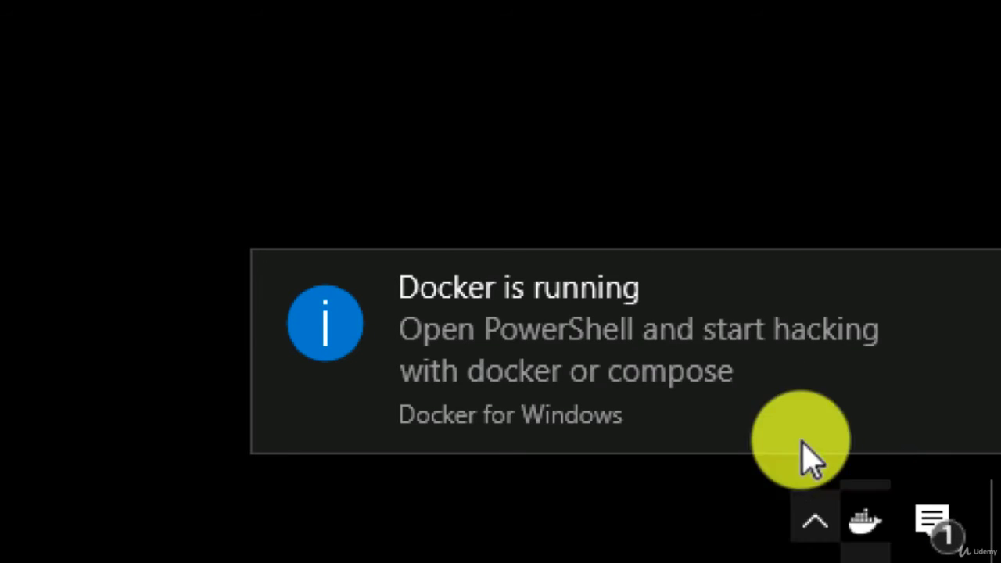
pyautogui.moveTo(622, 413)
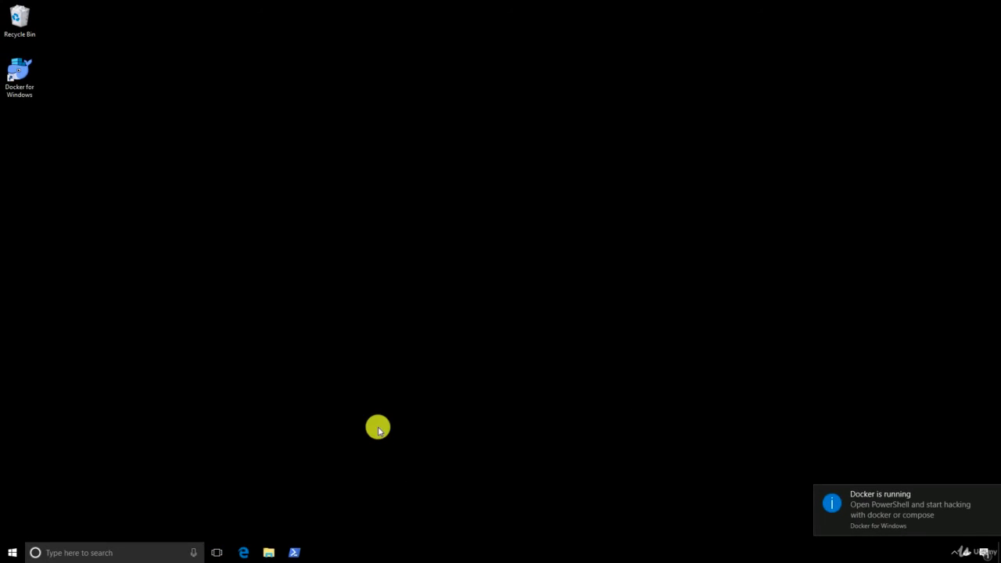
pyautogui.click(295, 553)
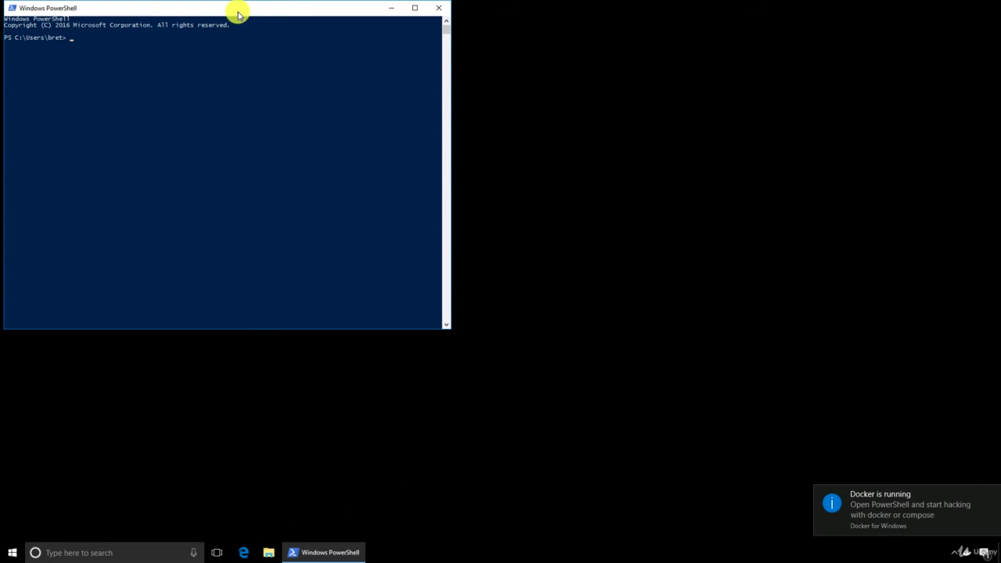
pyautogui.moveTo(238, 14); pyautogui.dragTo(472, 74)
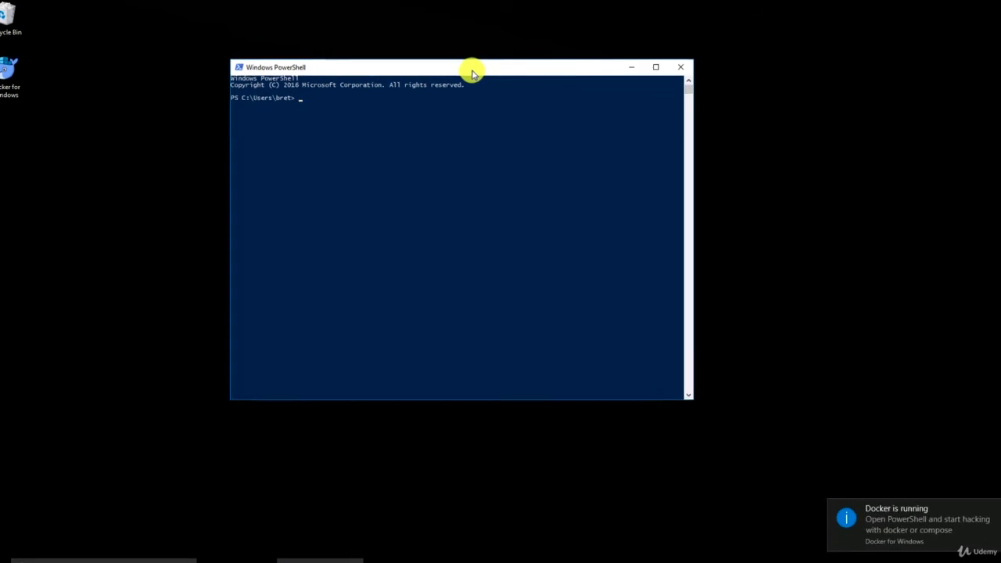
pyautogui.write('docker version')
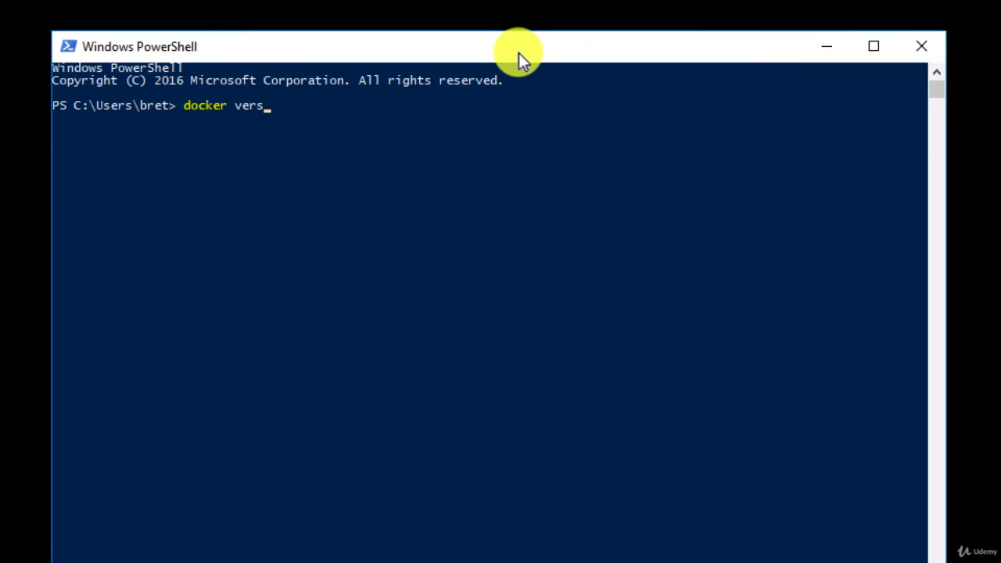
pyautogui.press('Return')
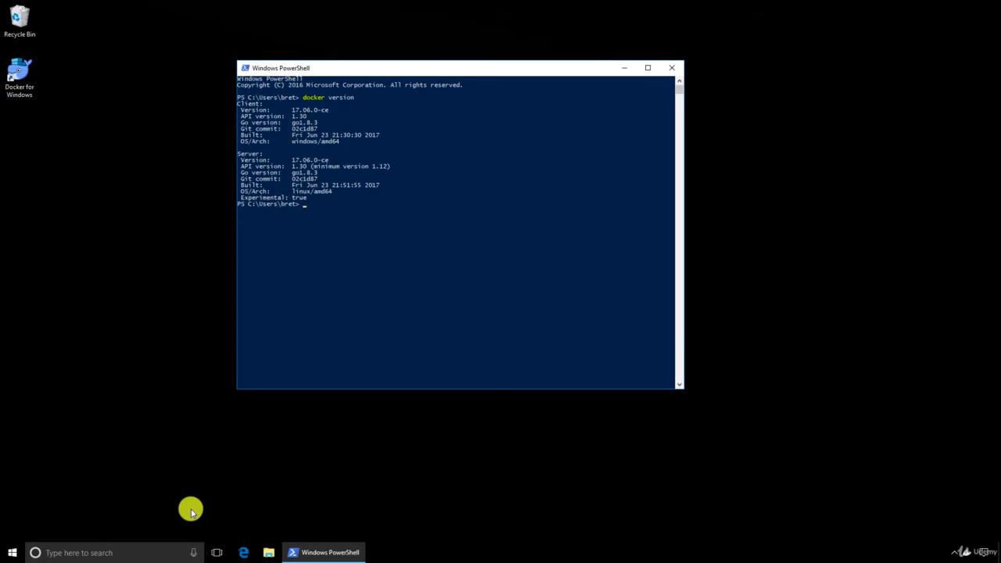
# - Search Windows for hyper-v, open Hyper-V Manager, and inspect the MobyLinuxVM virtual machine on the local computer
pyautogui.click(128, 550)
pyautogui.write('hyper-v')
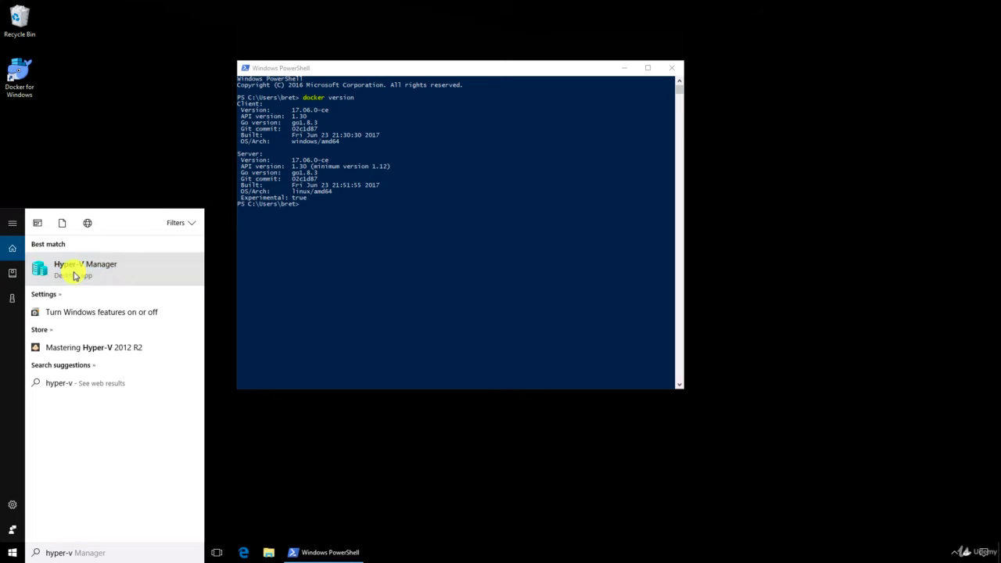
pyautogui.click(74, 270)
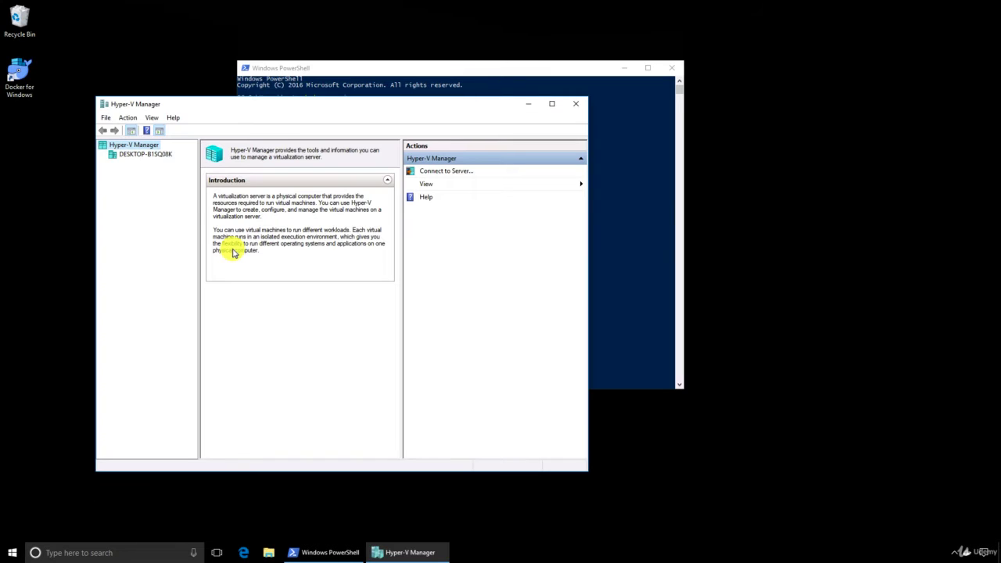
pyautogui.click(156, 154)
pyautogui.click(222, 177)
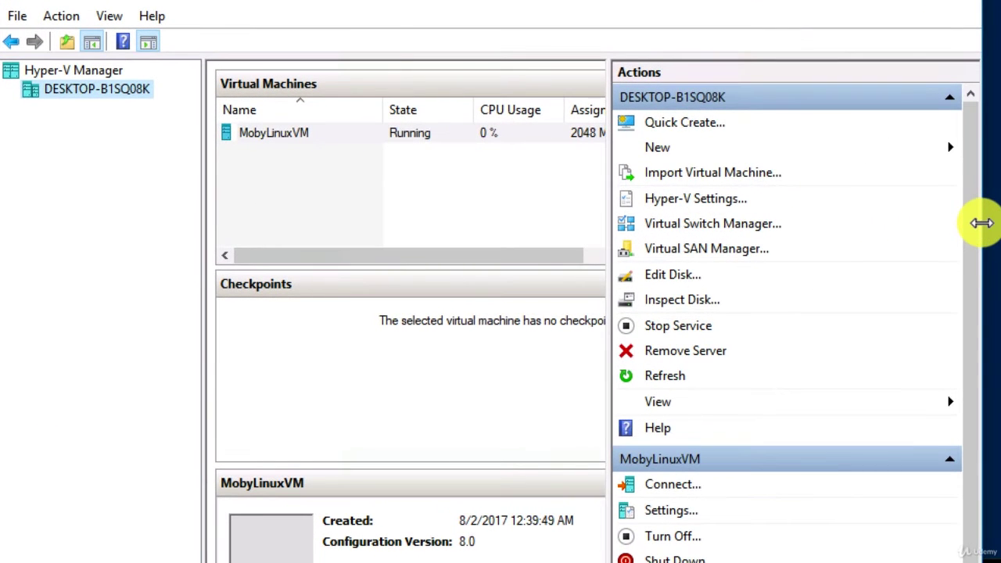
pyautogui.moveTo(982, 223); pyautogui.dragTo(1000, 225)
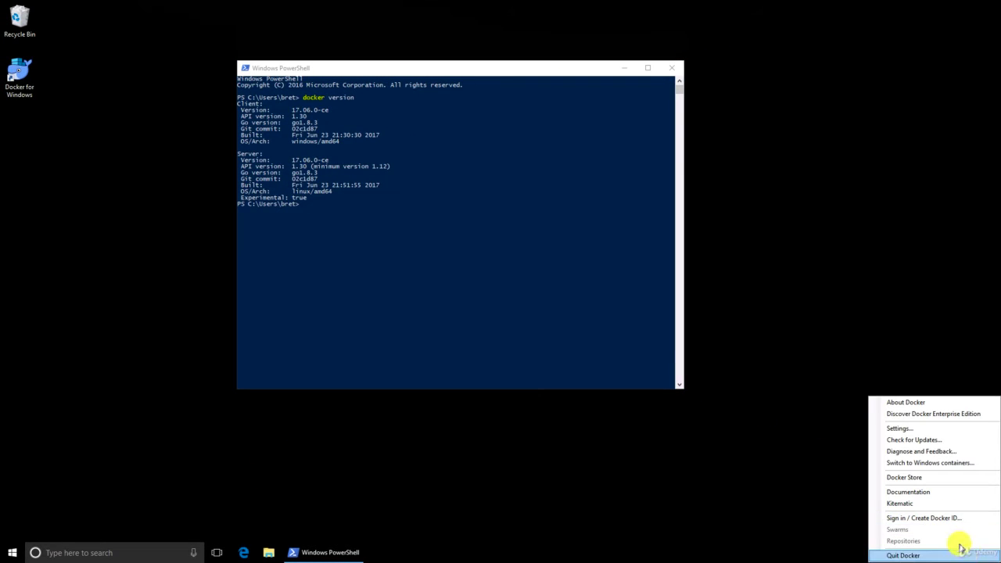
# - Open Docker's settings and mark the C drive as shared so it is available to containers
pyautogui.click(902, 431)
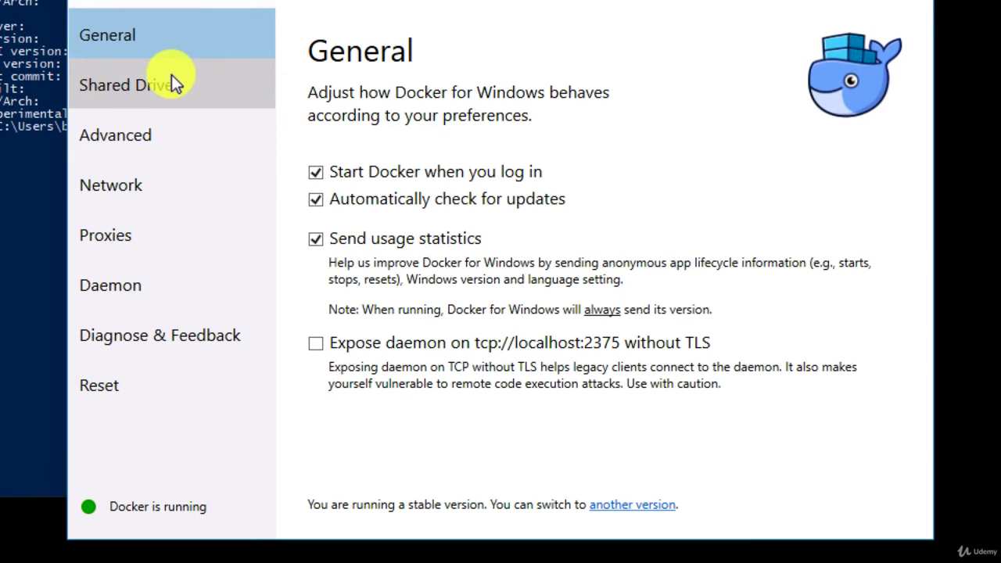
pyautogui.click(354, 180)
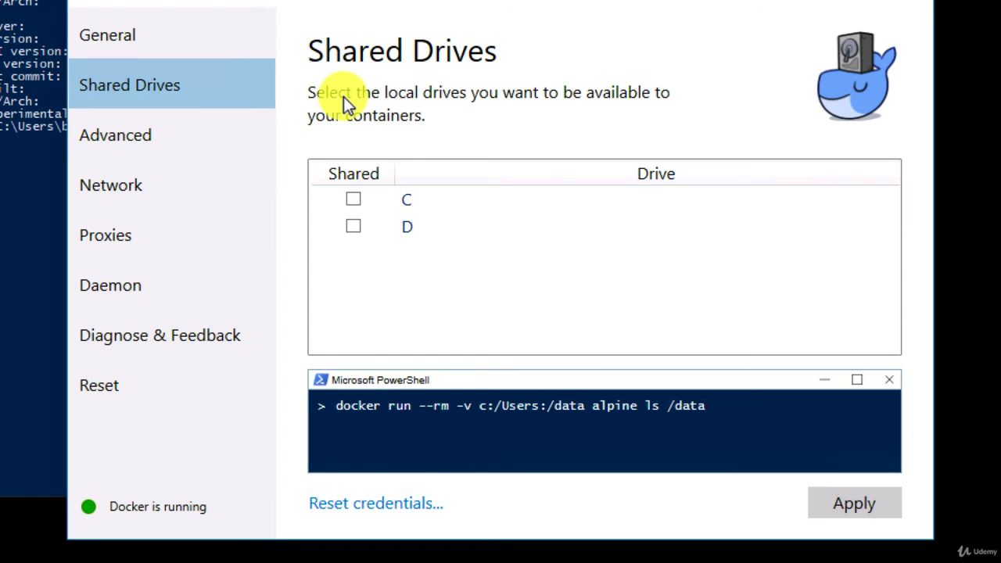
pyautogui.click(355, 205)
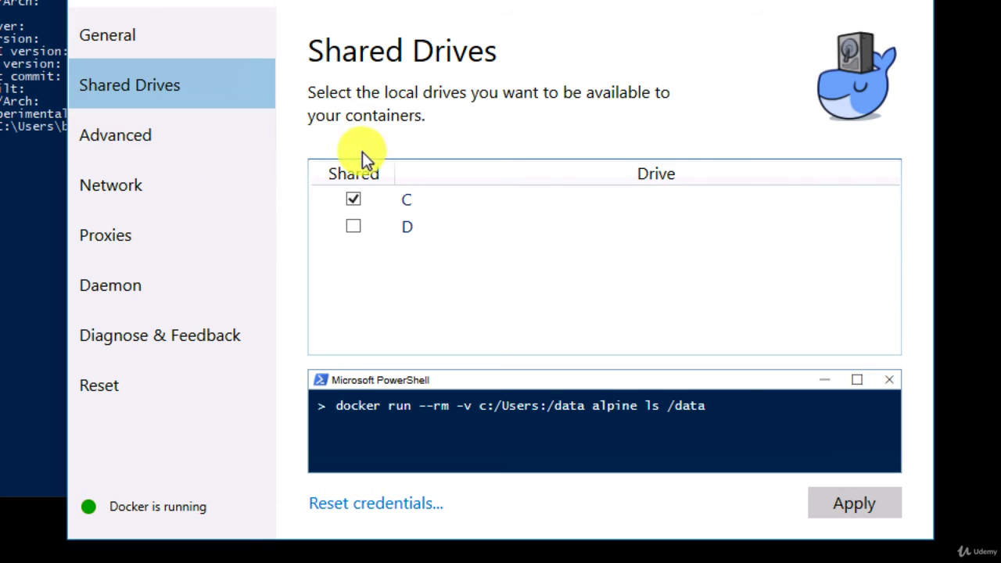
# - Review Docker's Advanced, Network and Proxies settings, and apply the Daemon settings with experimental features enabled
pyautogui.click(162, 141)
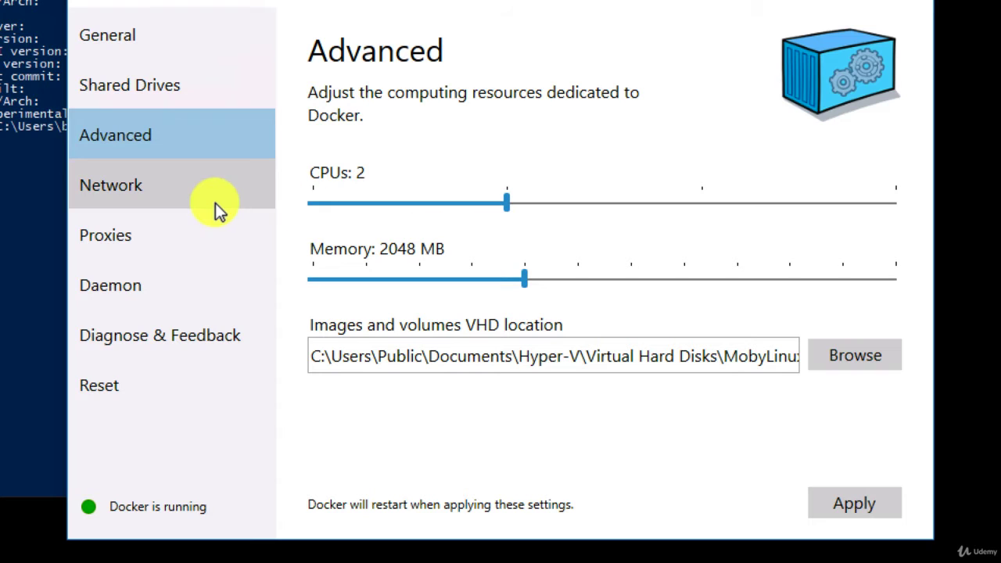
pyautogui.click(121, 186)
pyautogui.click(115, 240)
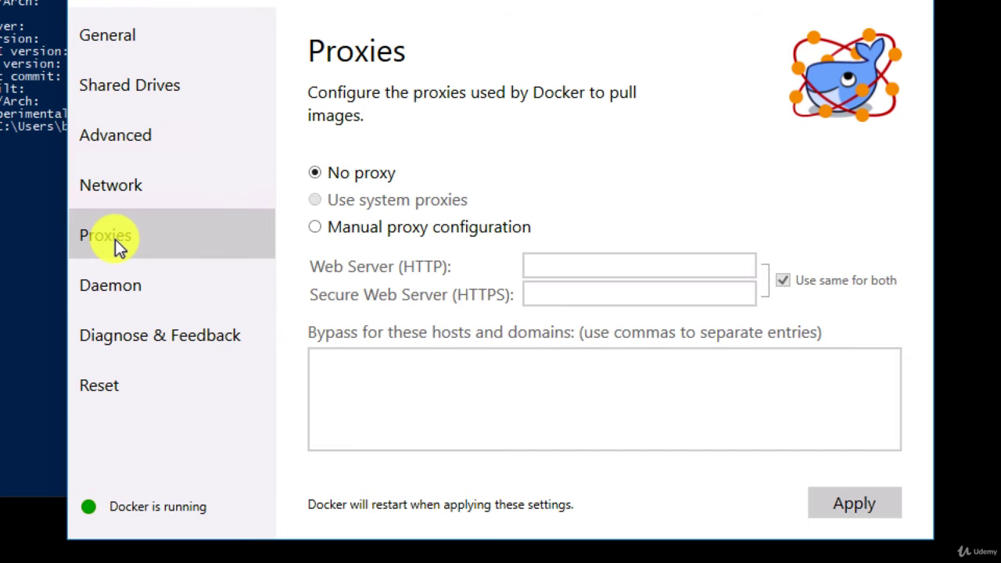
pyautogui.click(152, 293)
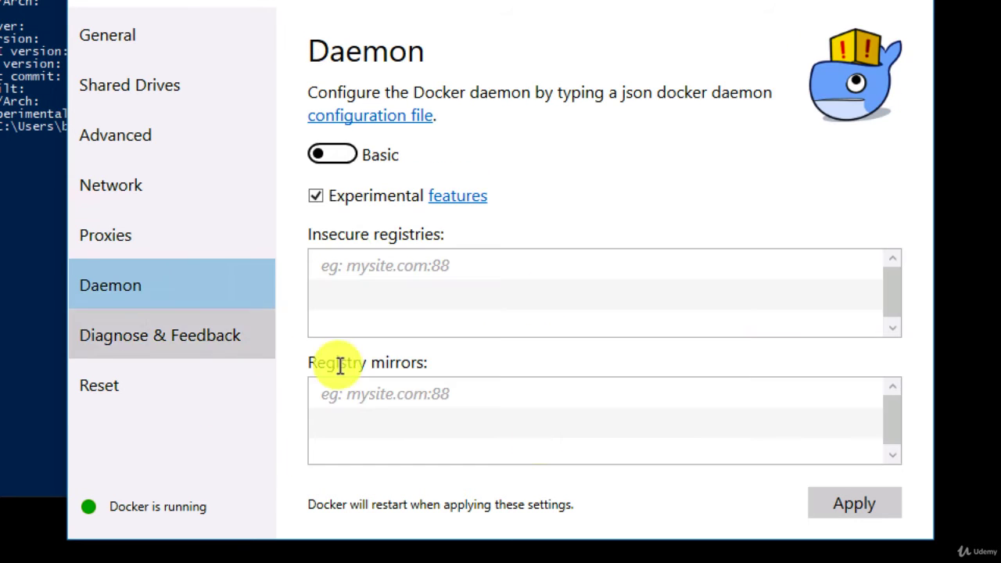
pyautogui.click(849, 506)
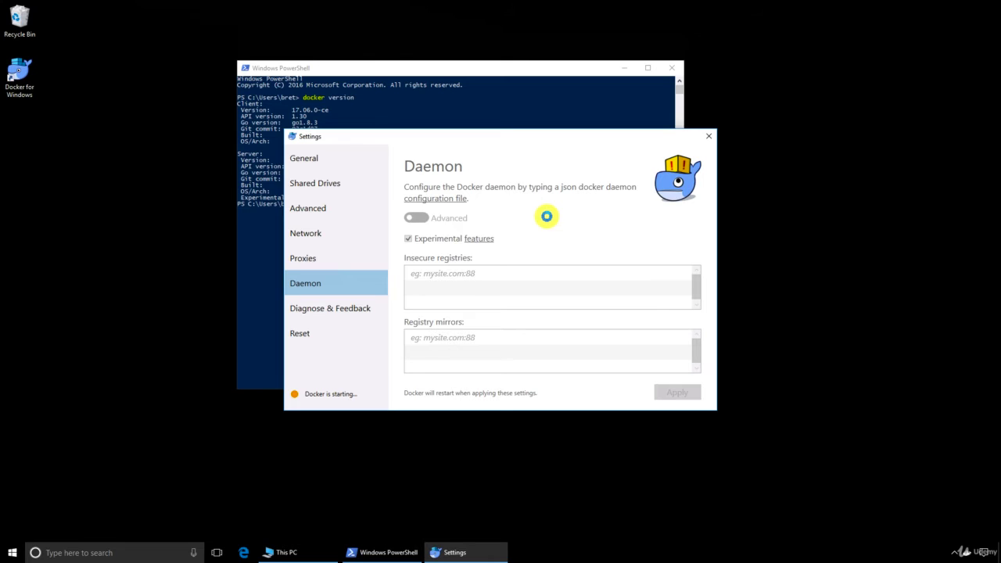
# - Switch to the browser, choose to open the udemy-docker-mastery repository in Desktop, and save the 64-bit Windows installer for GitHub Desktop
pyautogui.click(245, 553)
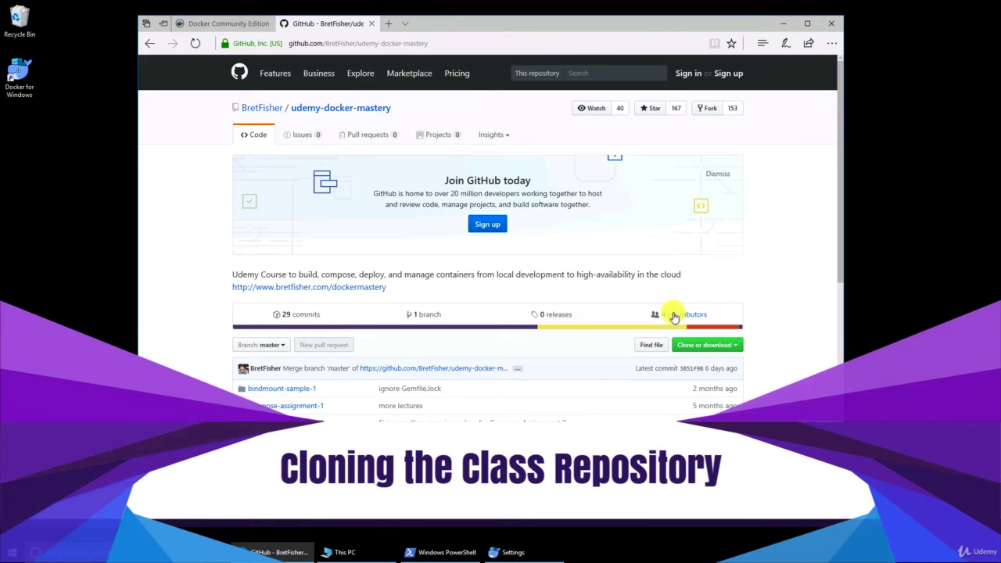
pyautogui.click(705, 346)
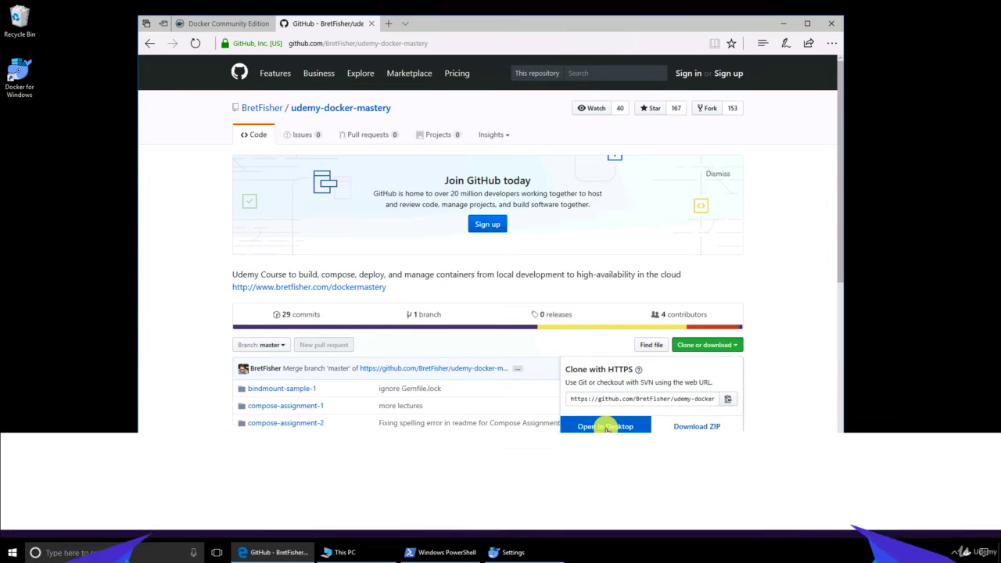
pyautogui.click(607, 432)
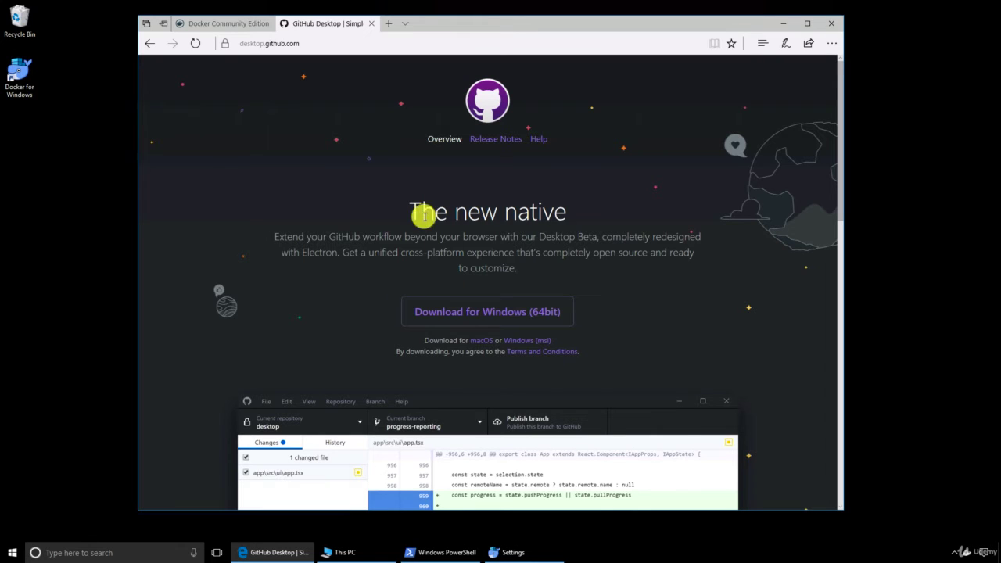
pyautogui.click(441, 308)
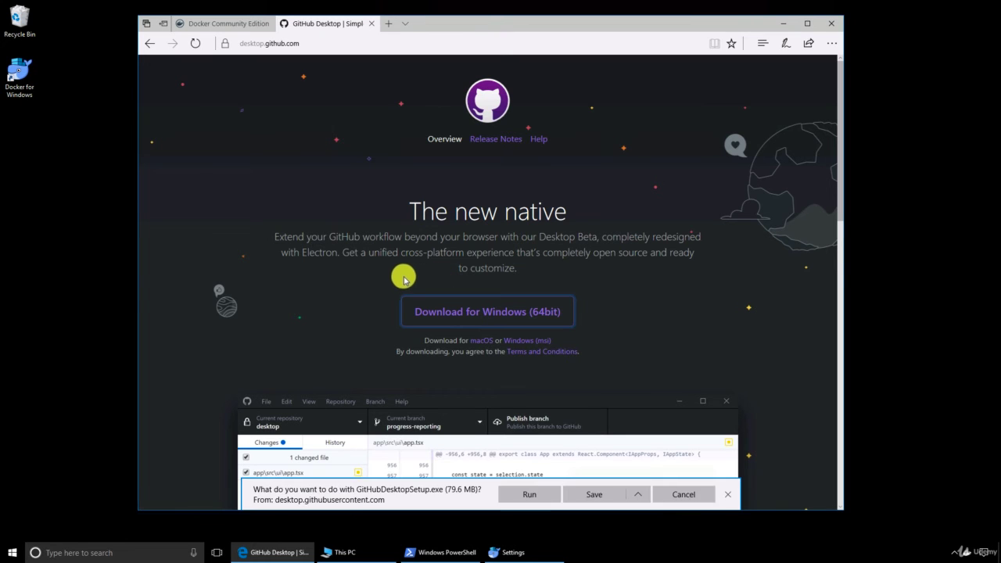
pyautogui.click(594, 493)
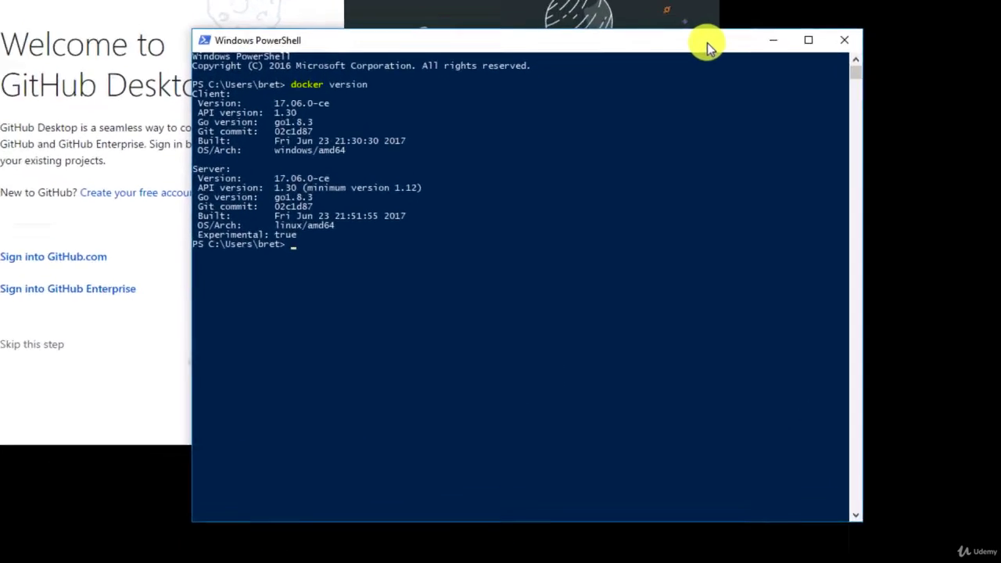
# - Use ls and mkdir in Windows PowerShell to prepare a code folder in the home directory and move into that folder
pyautogui.write('ls')
pyautogui.press('Return')
pyautogui.write('cd')
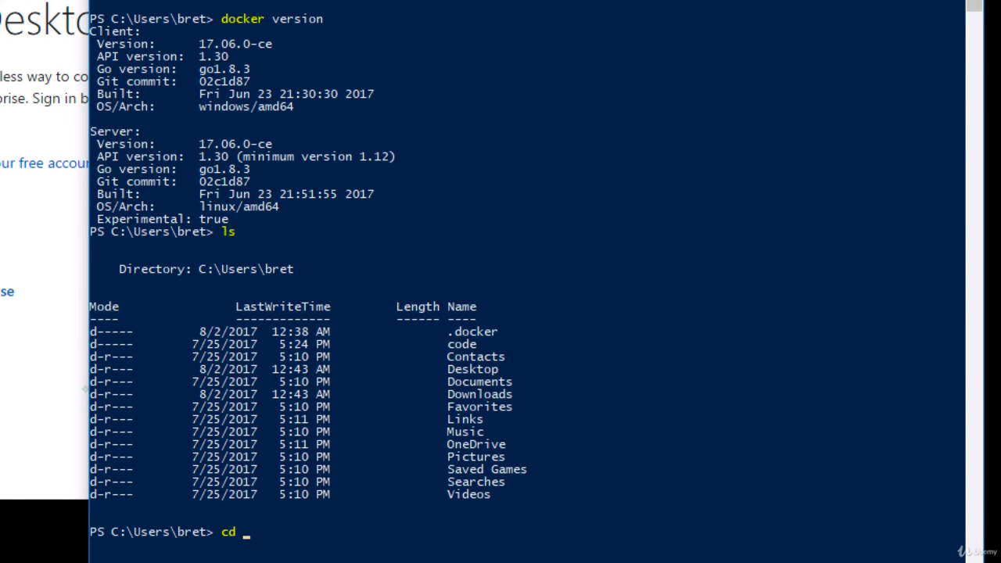
pyautogui.press('BackSpace')
pyautogui.press('BackSpace')
pyautogui.press('BackSpace')
pyautogui.write('mkdir ')
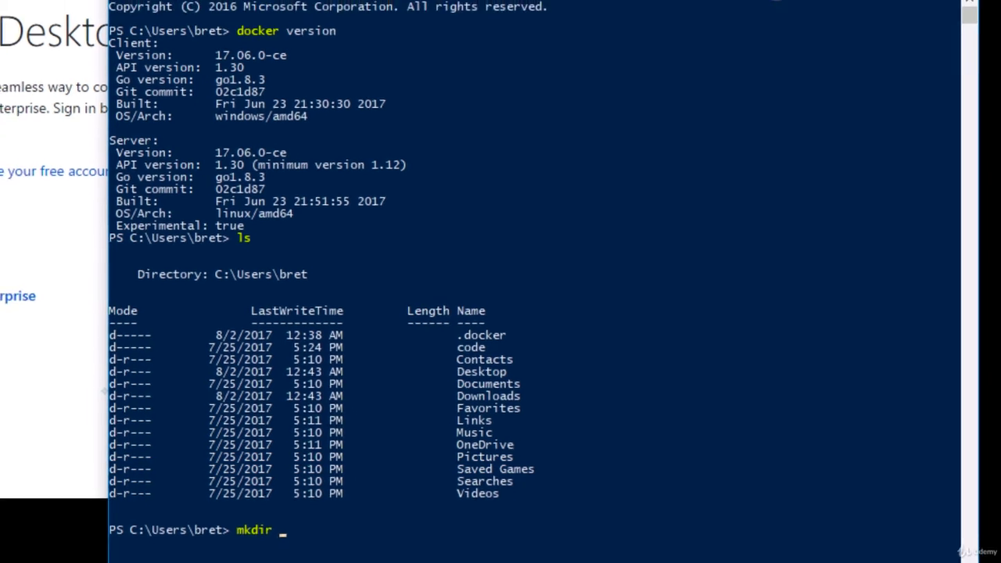
pyautogui.write('co')
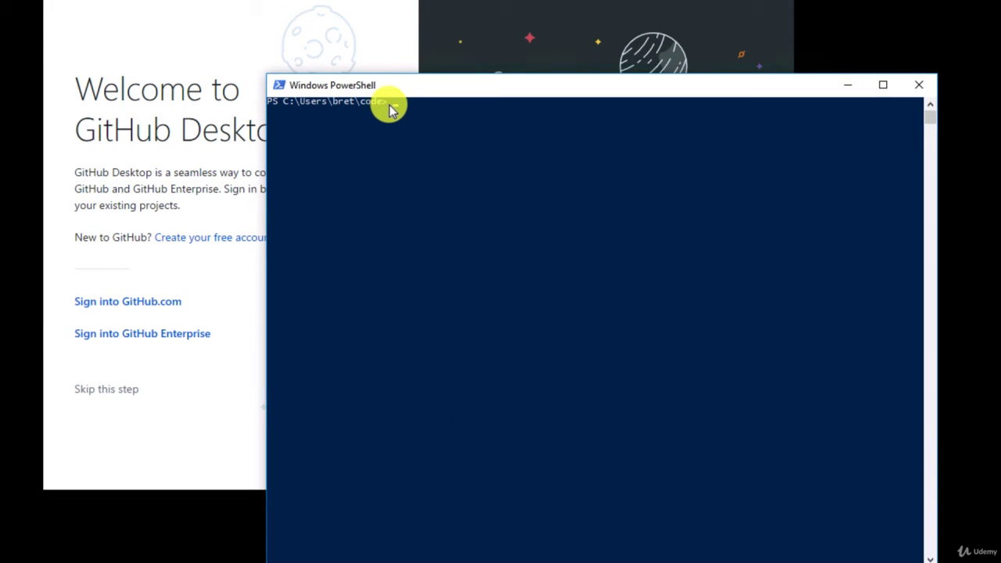
pyautogui.moveTo(390, 104); pyautogui.dragTo(316, 102)
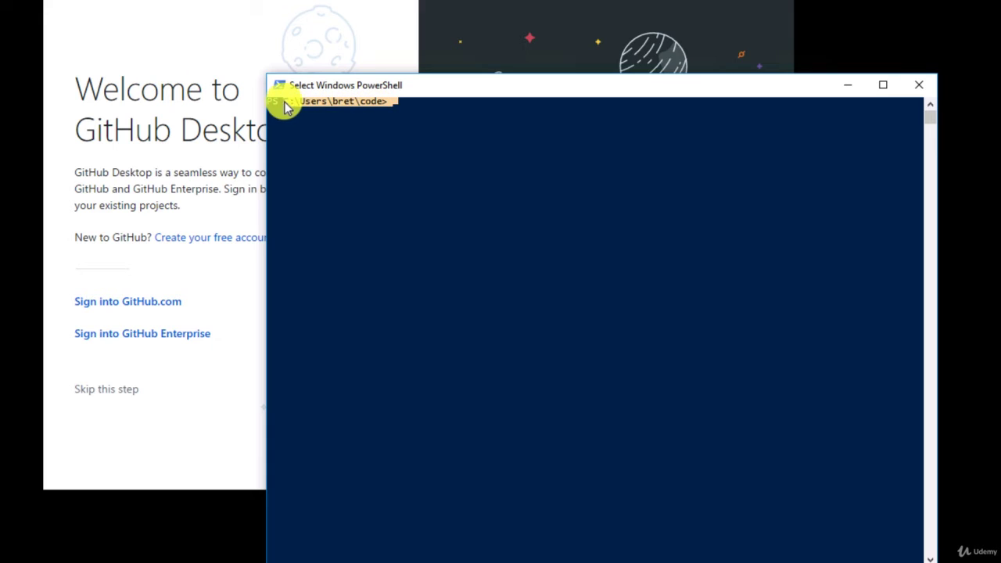
pyautogui.rightClick(424, 165)
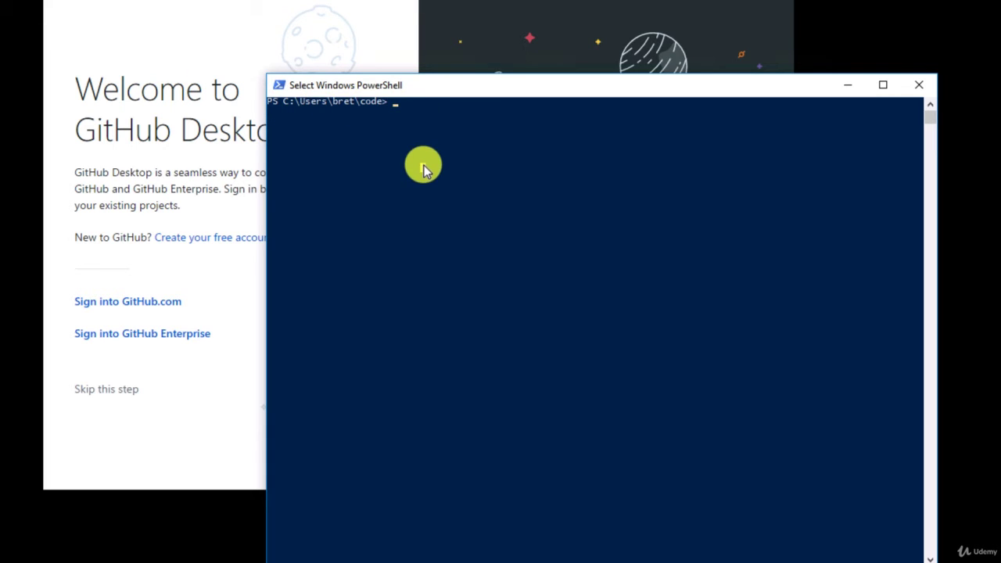
# - Get past GitHub Desktop's welcome screen, and copy the HTTPS clone URL from the udemy-docker-mastery repository page in the browser
pyautogui.click(205, 195)
pyautogui.click(166, 303)
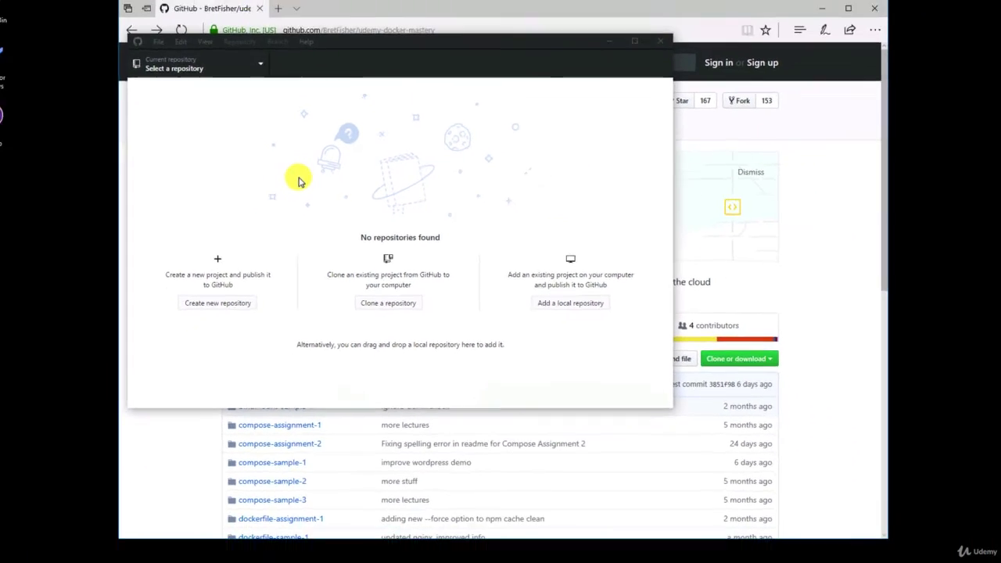
pyautogui.click(788, 281)
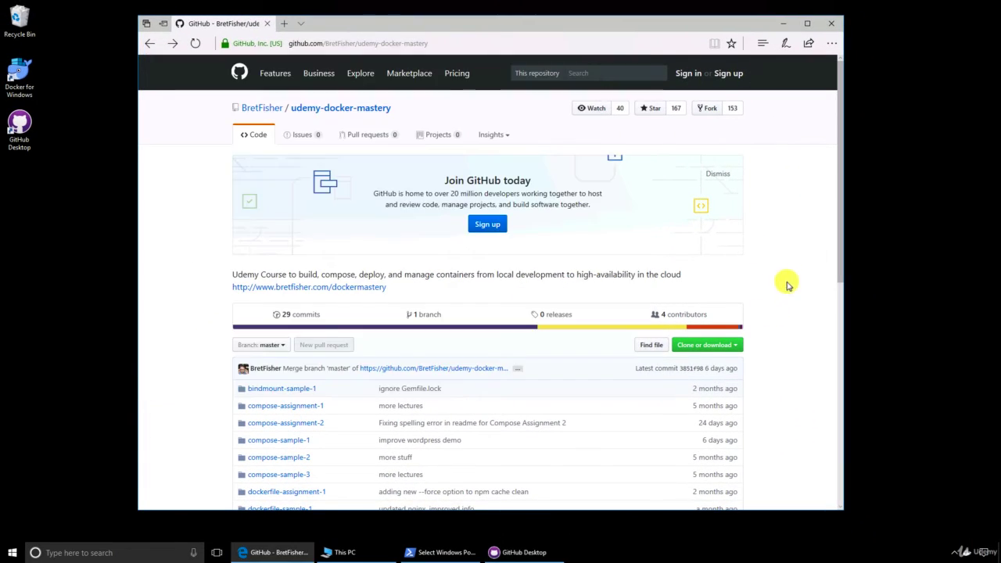
pyautogui.click(740, 347)
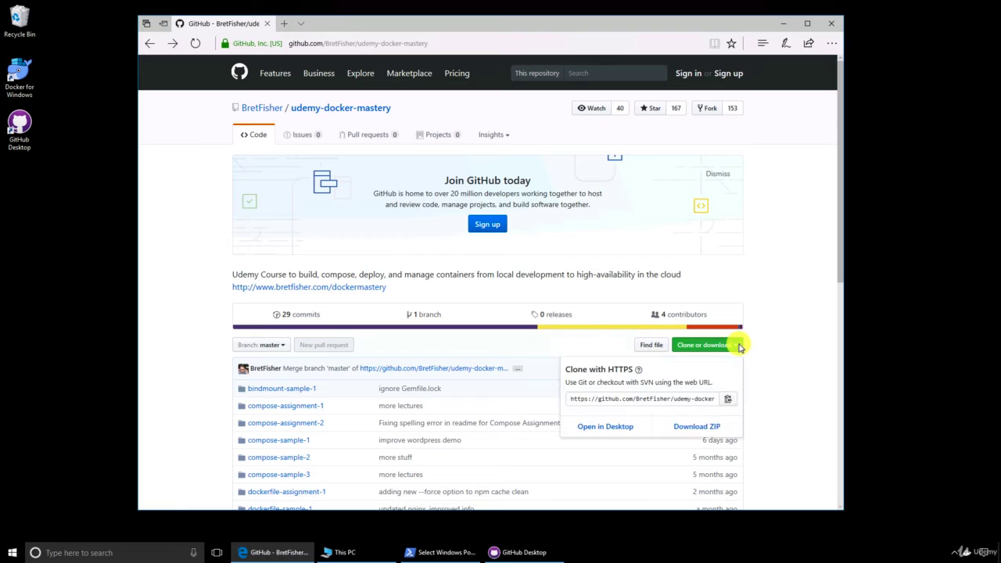
pyautogui.click(626, 401)
pyautogui.hotkey('ctrl', 'c')
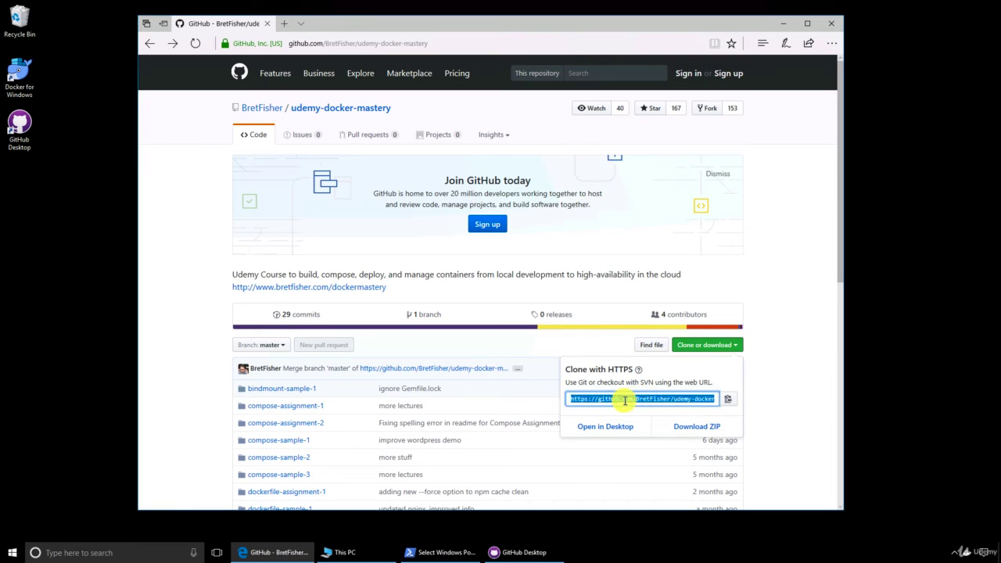
# - Switch to GitHub Desktop and start cloning a repository, entering the copied udemy-docker-mastery.git URL
pyautogui.click(548, 552)
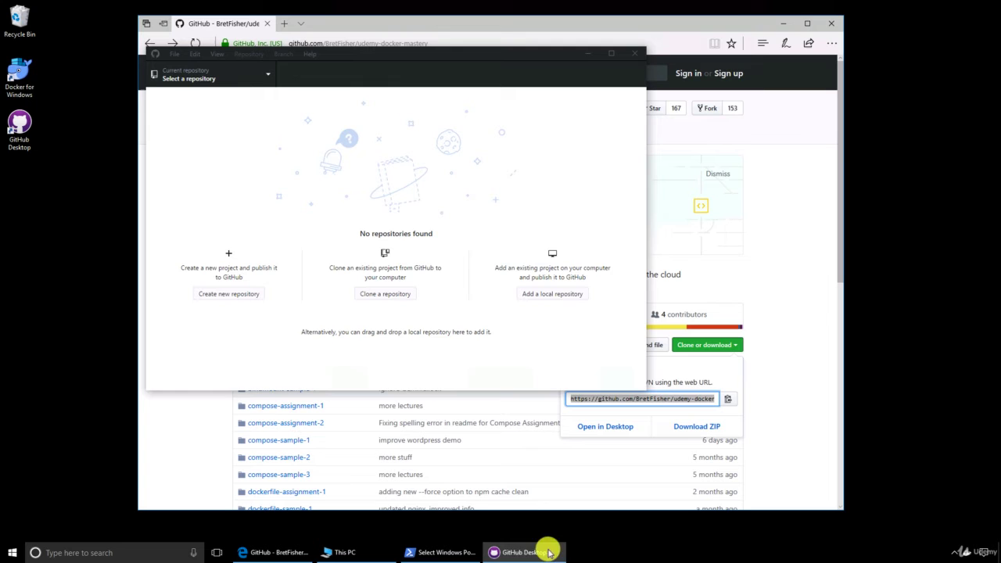
pyautogui.click(385, 294)
pyautogui.hotkey('ctrl', 'v')
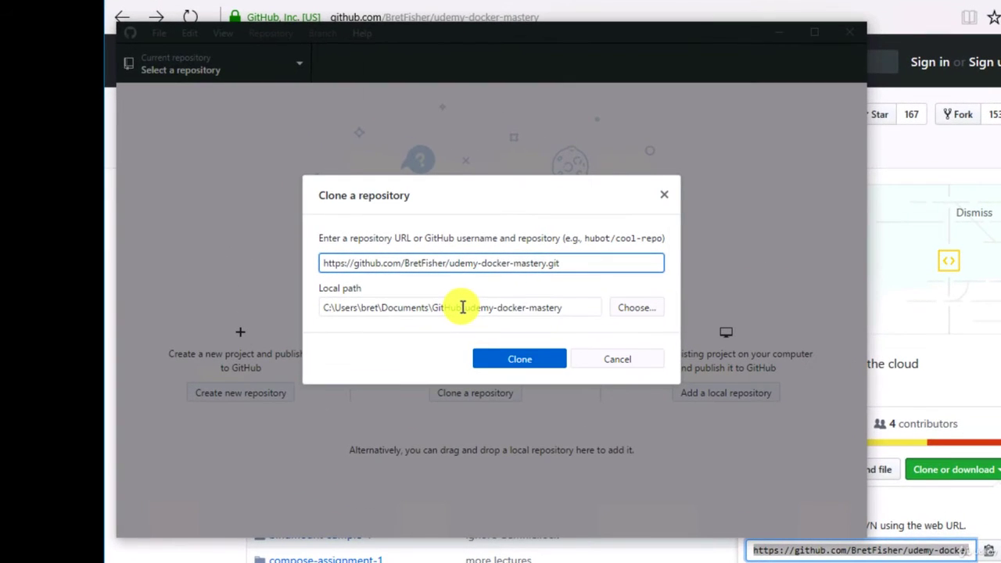
# - Set the clone's local path to udemy-docker-mastery inside the home directory's code folder, and clone the repository
pyautogui.click(463, 307)
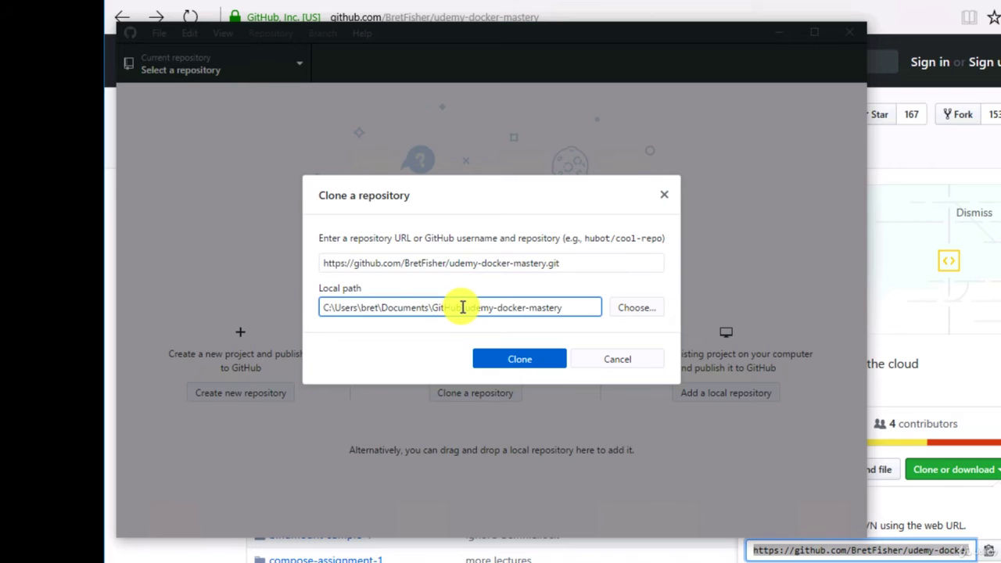
pyautogui.press('BackSpace')
pyautogui.press('BackSpace')
pyautogui.press('BackSpace')
pyautogui.press('BackSpace')
pyautogui.press('BackSpace')
pyautogui.press('BackSpace')
pyautogui.press('BackSpace')
pyautogui.press('BackSpace')
pyautogui.press('BackSpace')
pyautogui.press('BackSpace')
pyautogui.press('BackSpace')
pyautogui.press('BackSpace')
pyautogui.press('BackSpace')
pyautogui.press('BackSpace')
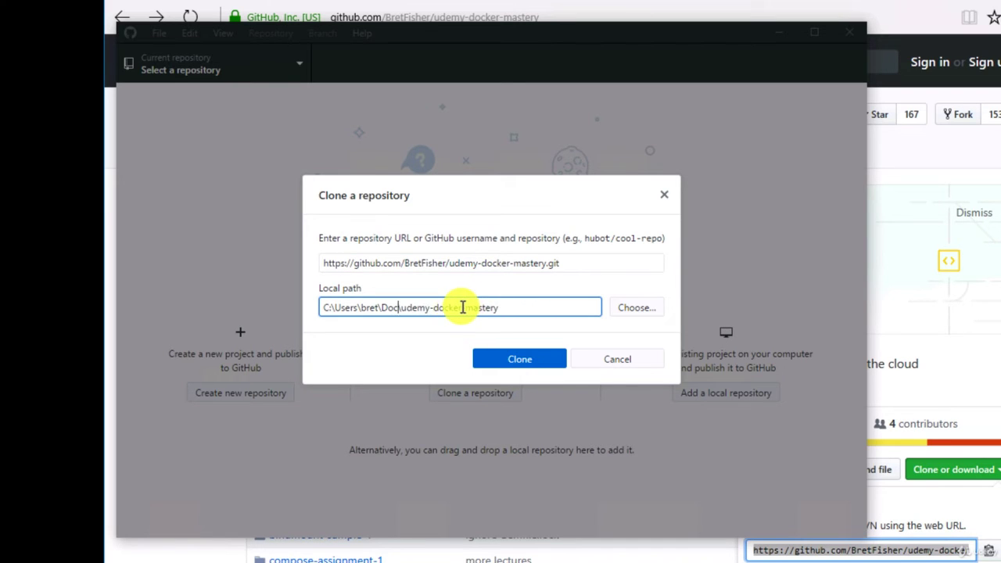
pyautogui.press('BackSpace')
pyautogui.press('BackSpace')
pyautogui.press('BackSpace')
pyautogui.write('code')
pyautogui.click(484, 357)
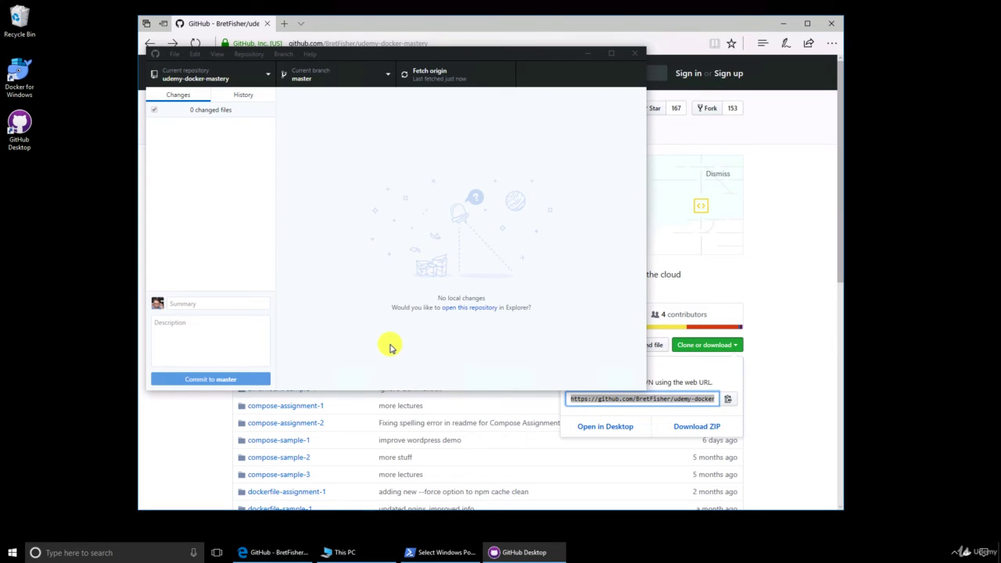
# - Switch to Windows PowerShell, list the code folder, move into udemy-docker-mastery, and list its contents with dir
pyautogui.click(420, 553)
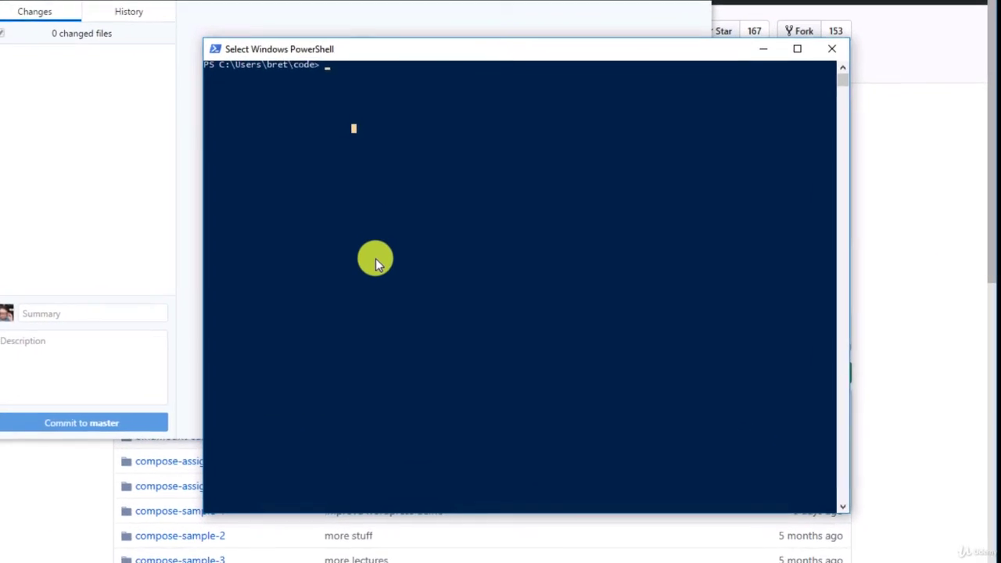
pyautogui.write('dir')
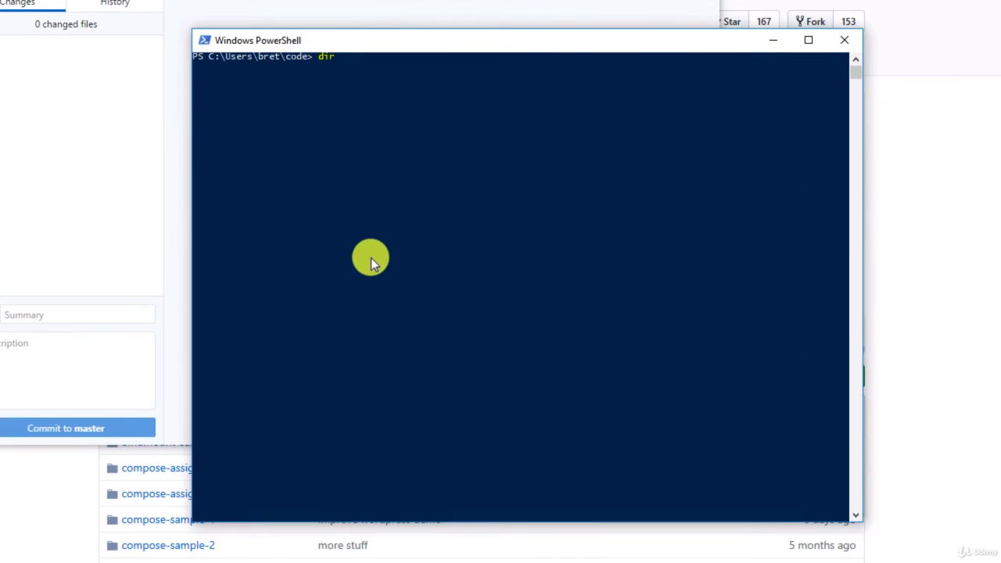
pyautogui.press('Return')
pyautogui.write('cd ude')
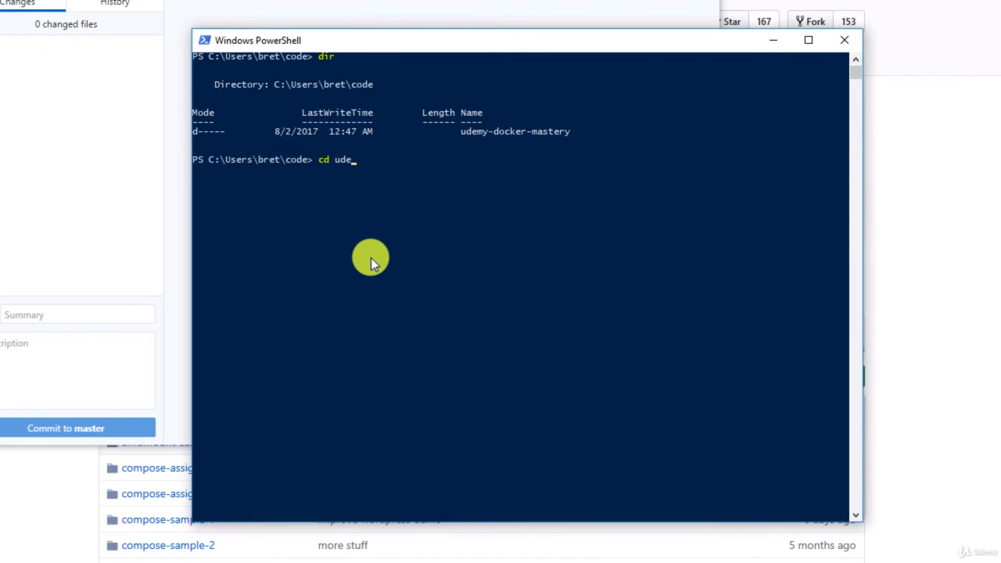
pyautogui.press('Tab')
pyautogui.press('Return')
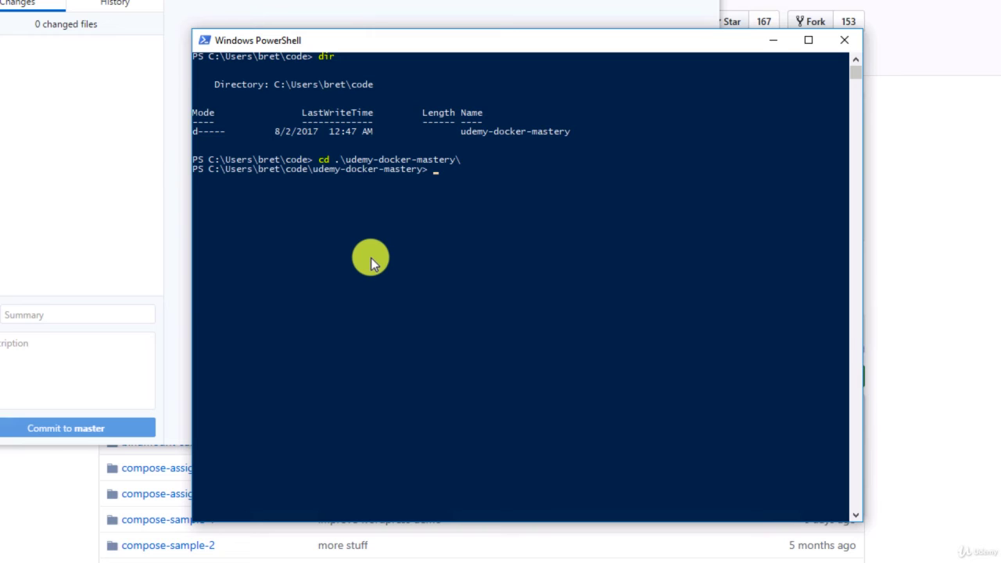
pyautogui.write('dir')
pyautogui.press('Return')
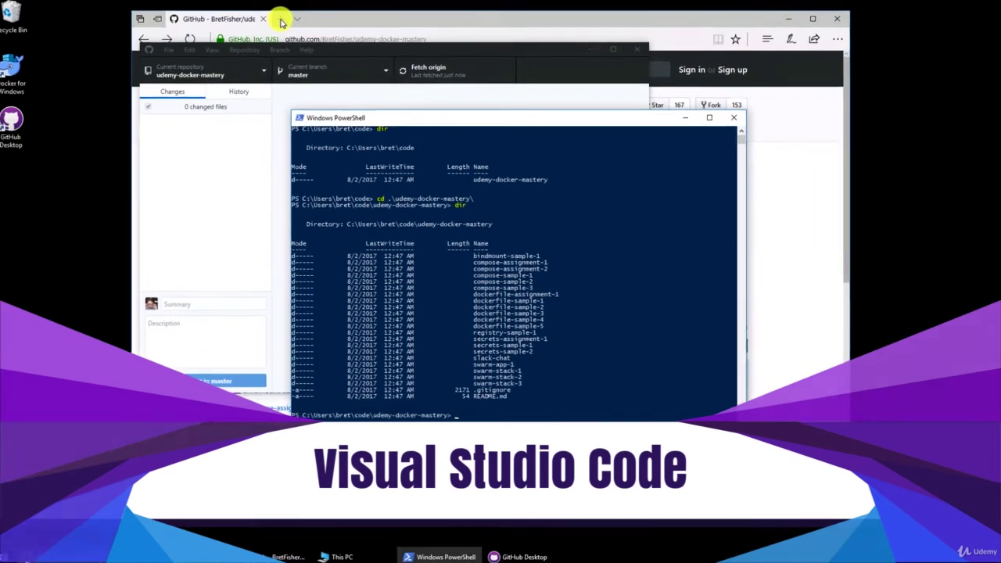
# - Search the web for VS Code in a new browser tab and open the Visual Studio Code website
pyautogui.click(291, 24)
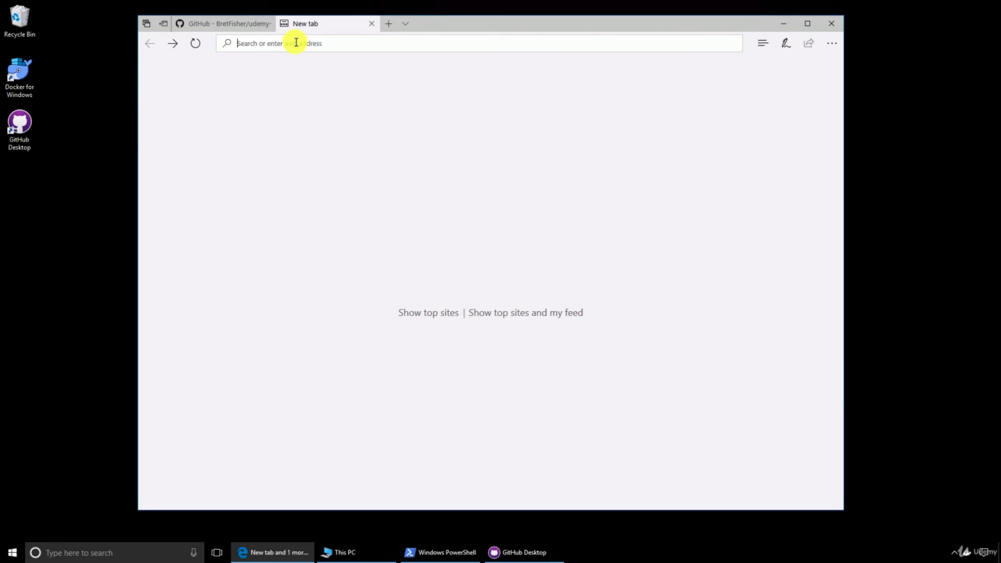
pyautogui.write('vsc')
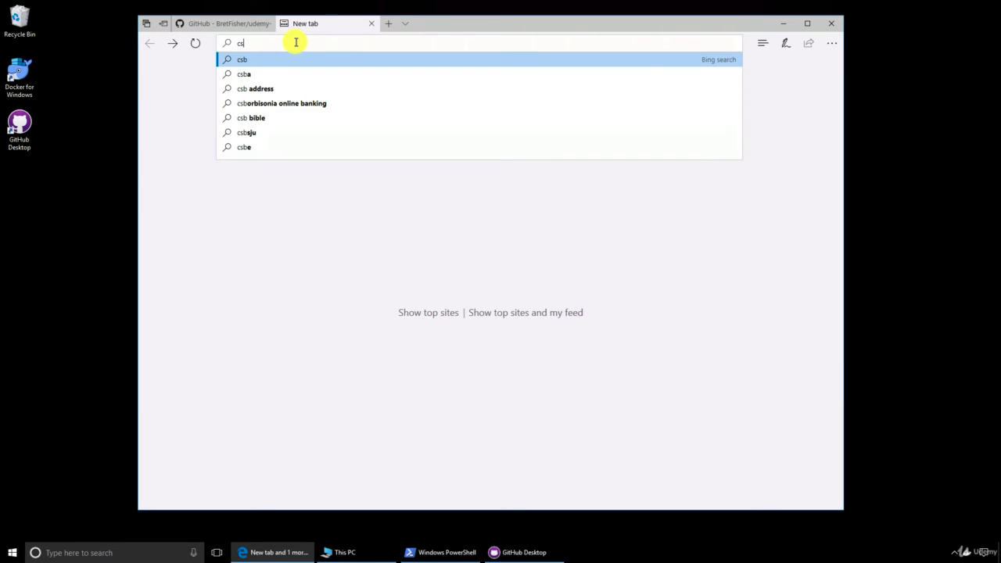
pyautogui.press('BackSpace')
pyautogui.press('BackSpace')
pyautogui.write('s code')
pyautogui.press('Return')
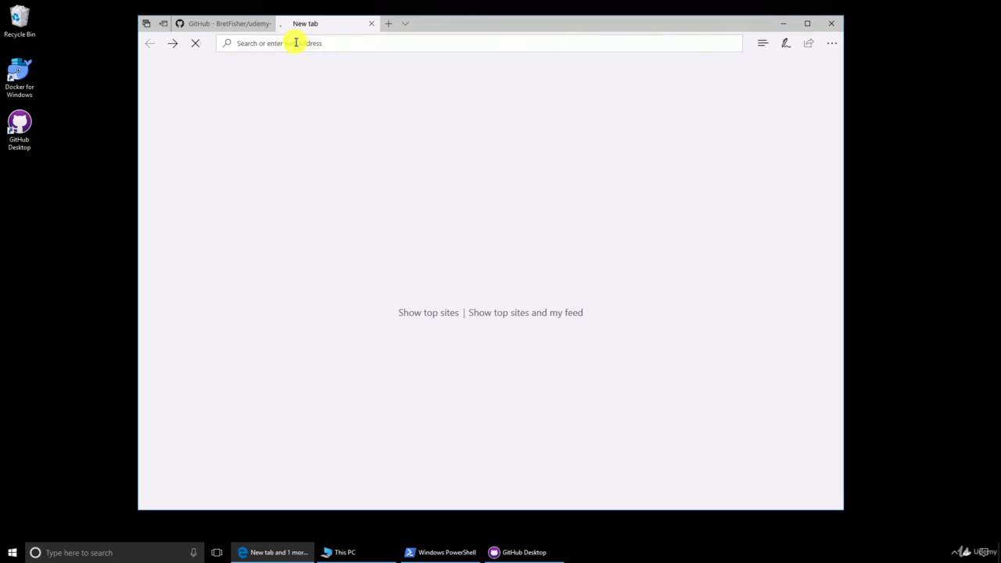
pyautogui.click(248, 154)
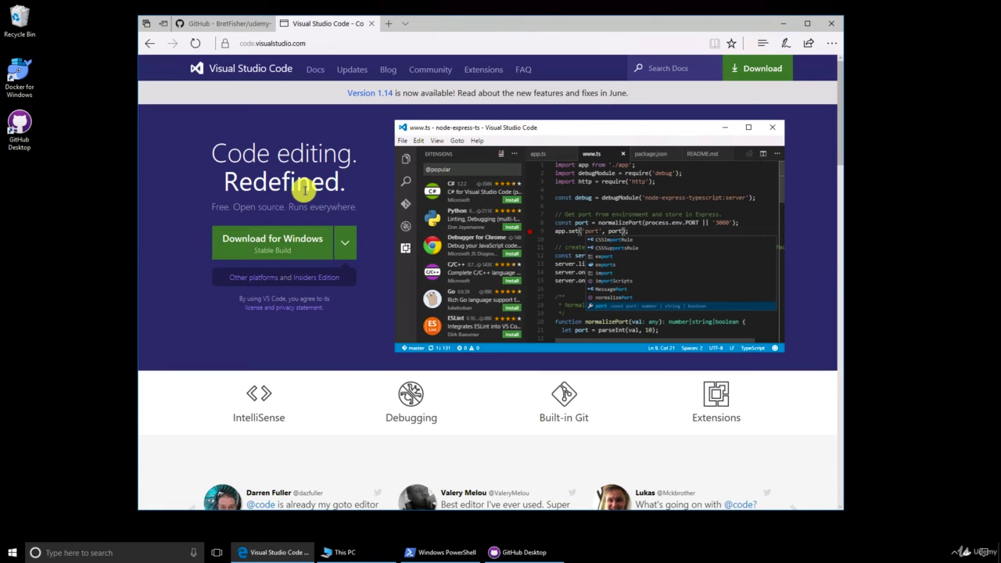
# - Download and save the stable Visual Studio Code installer for Windows, run it, and allow it to make changes to the device
pyautogui.click(275, 232)
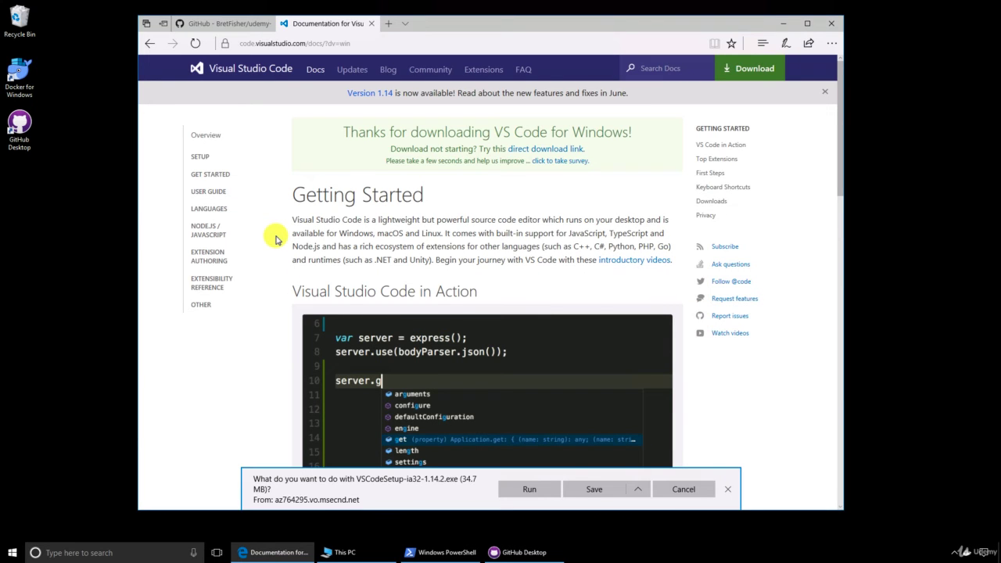
pyautogui.click(596, 489)
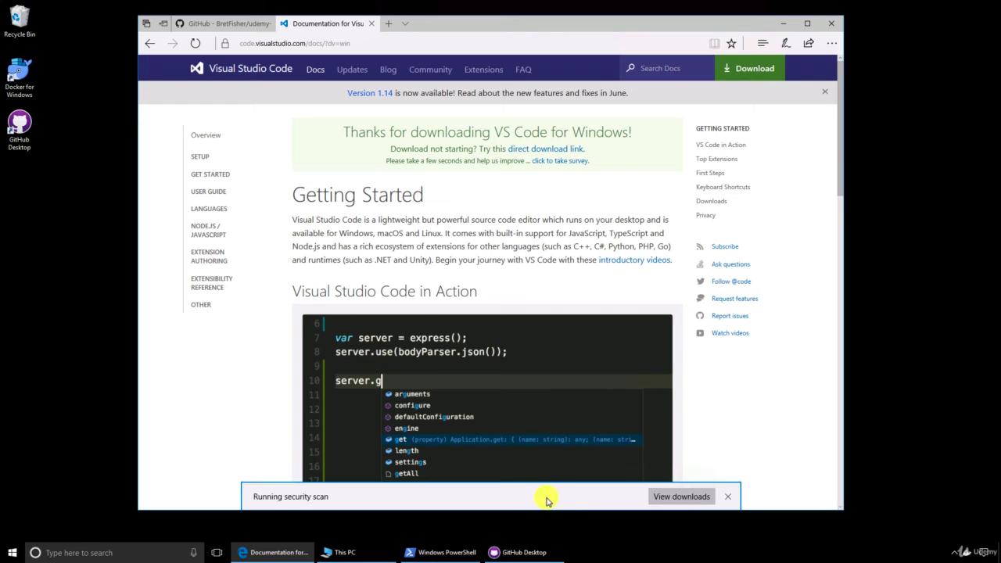
pyautogui.click(558, 495)
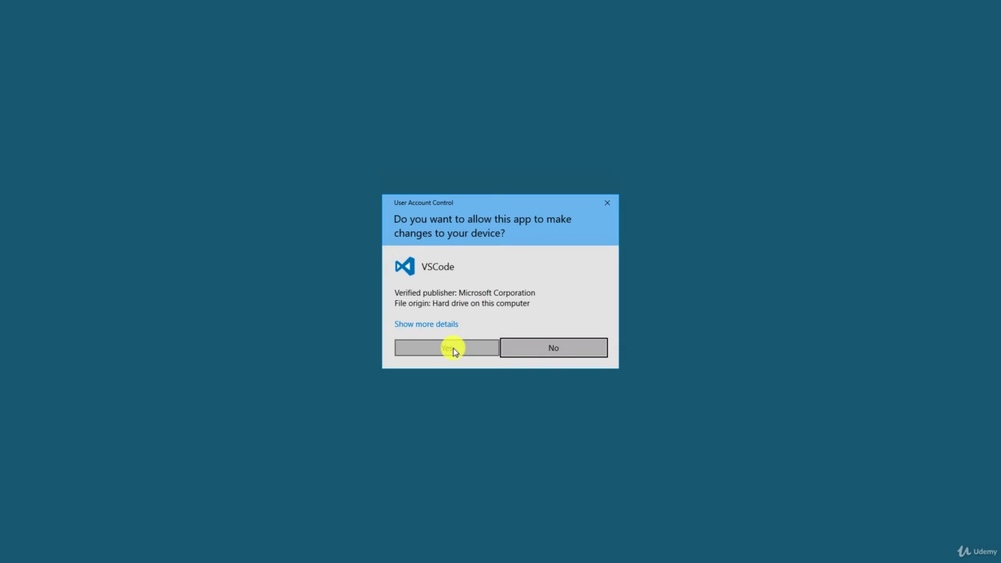
pyautogui.click(452, 349)
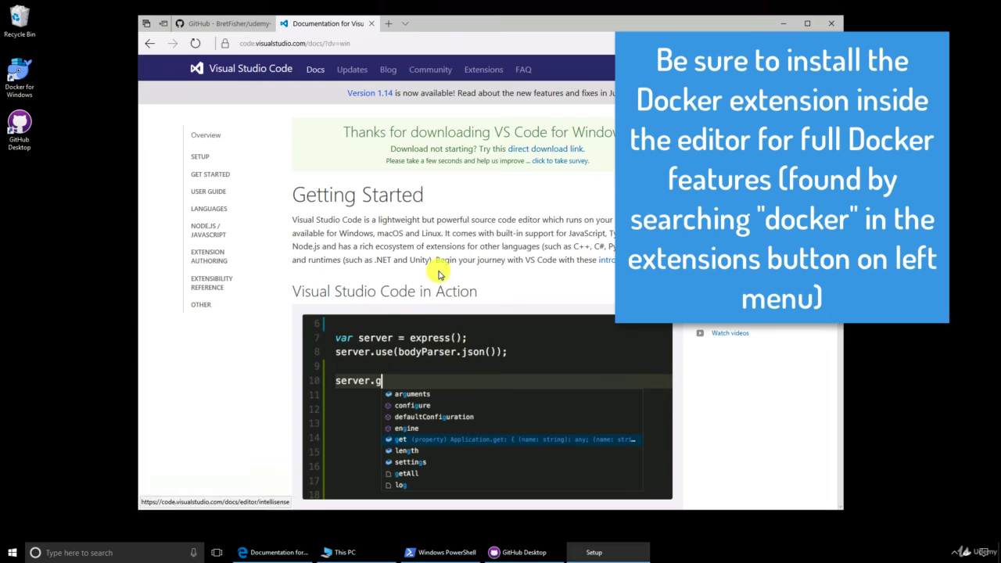
# - Accept the Visual Studio Code license agreement, keep the default installation and Start Menu folders, and choose to create a desktop icon
pyautogui.click(570, 361)
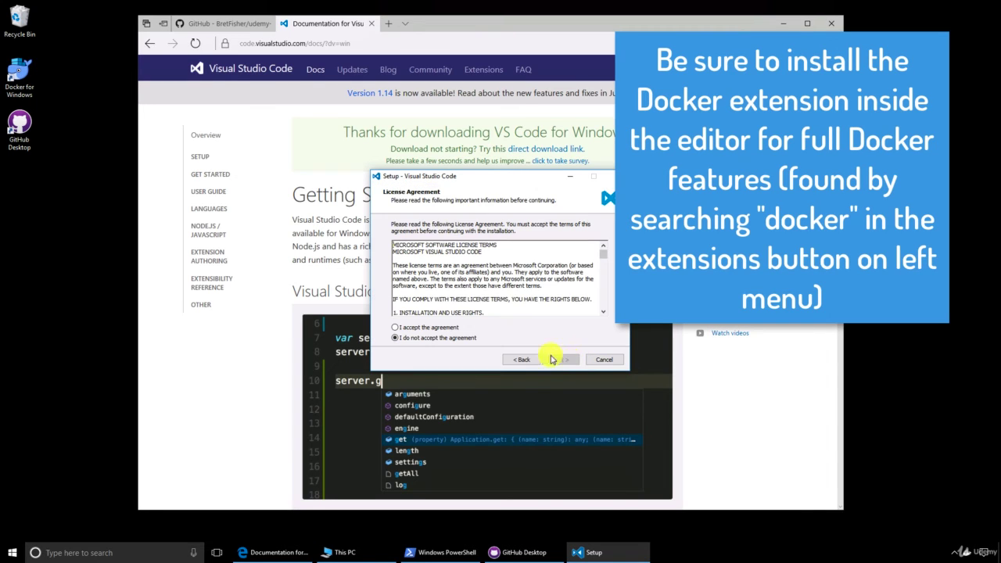
pyautogui.click(451, 329)
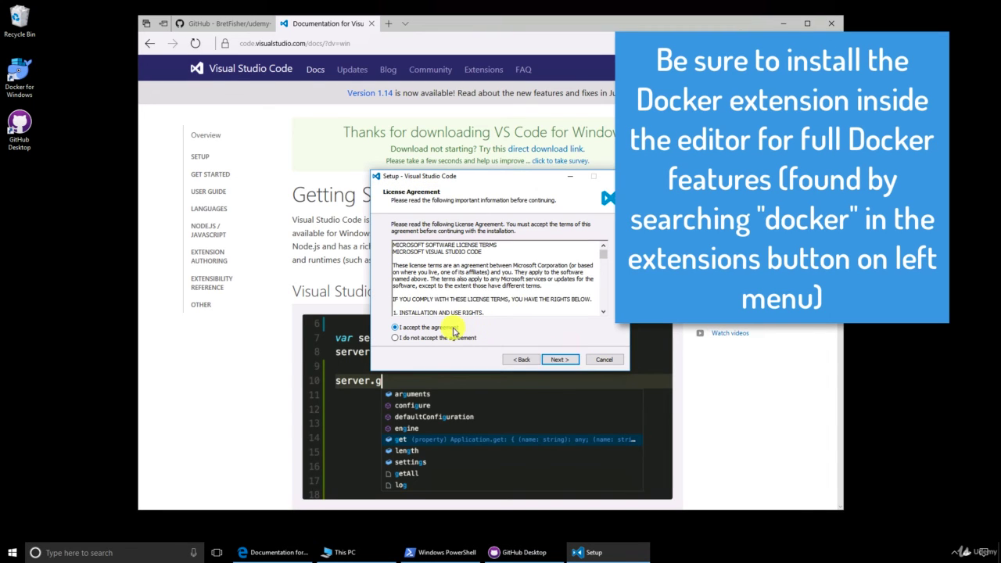
pyautogui.click(560, 360)
pyautogui.click(560, 360)
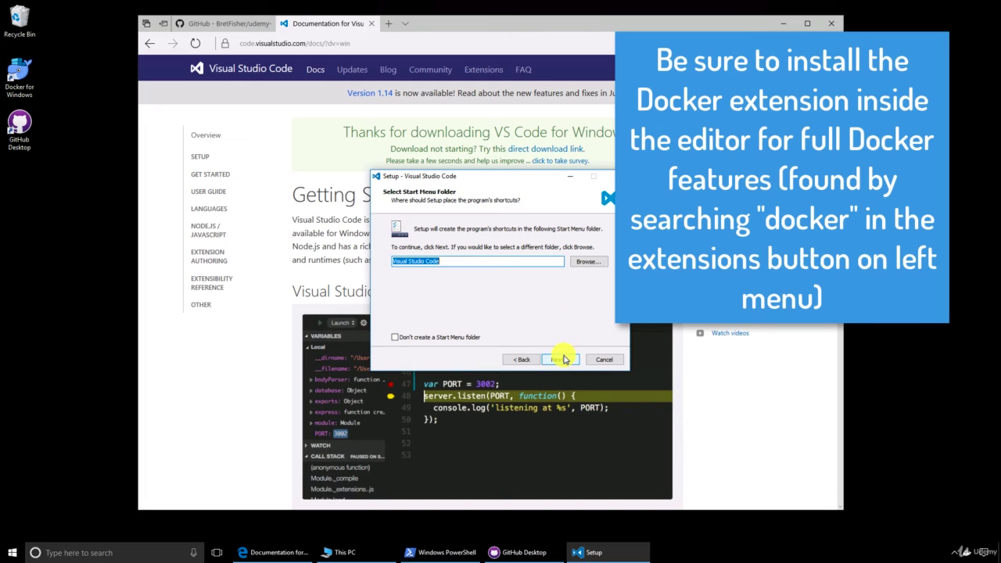
pyautogui.click(571, 366)
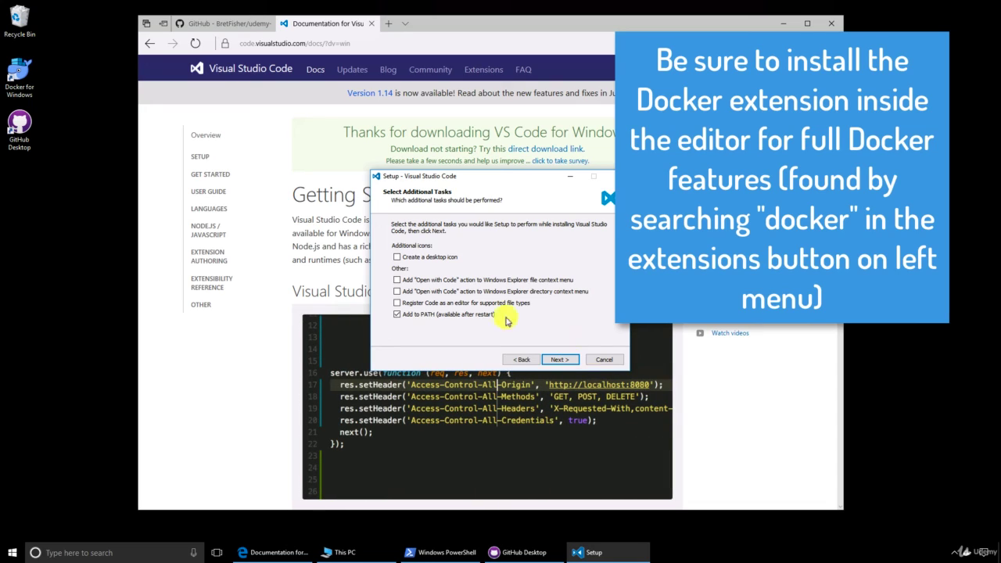
pyautogui.click(425, 259)
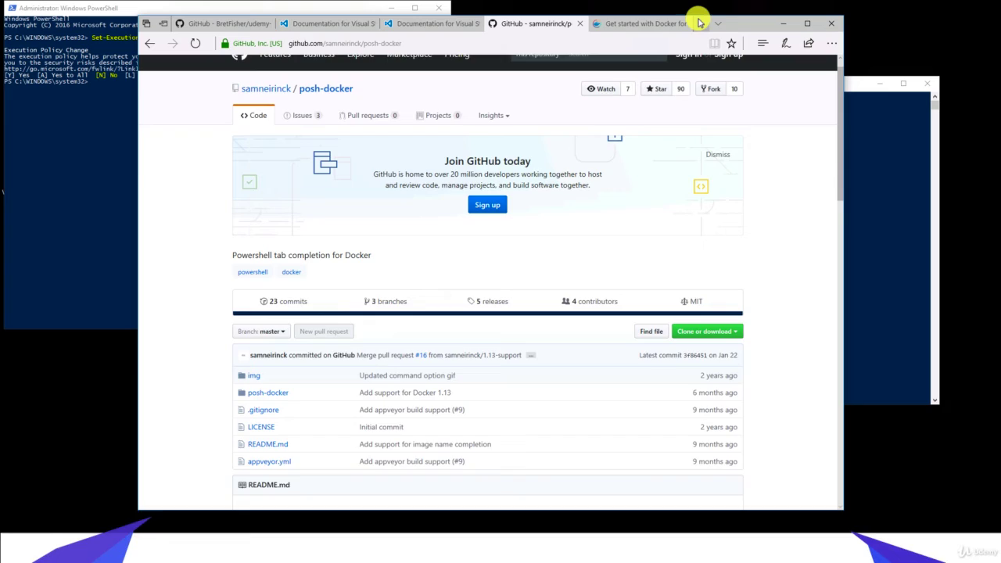
# - Widen the Windows PowerShell window slightly, and load cmder.net in a new browser tab
pyautogui.click(700, 22)
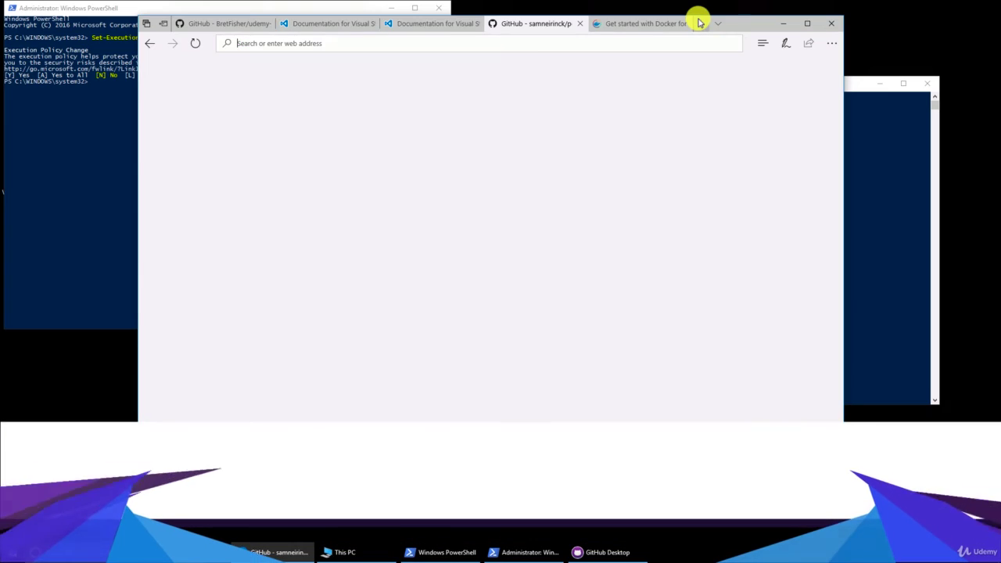
pyautogui.click(902, 161)
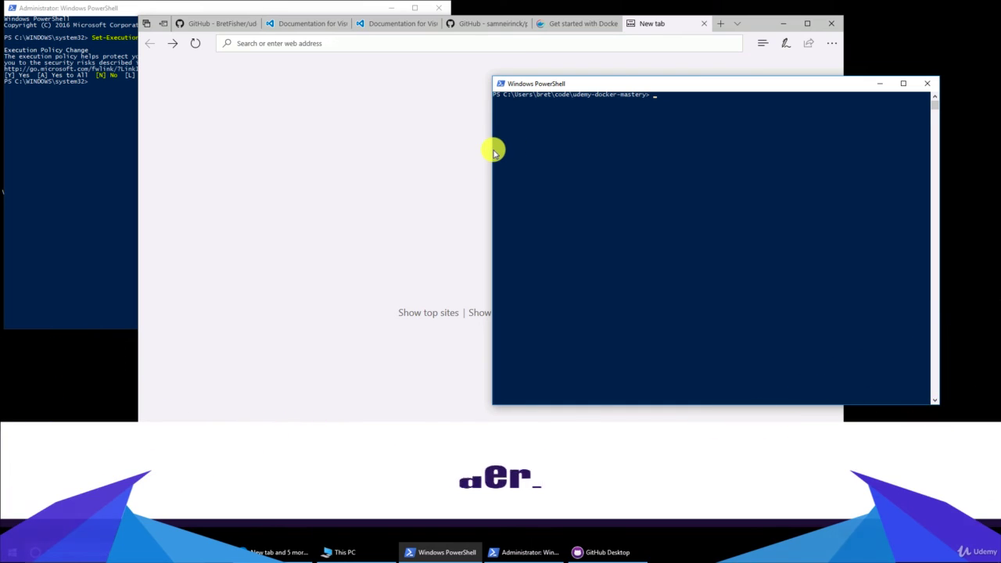
pyautogui.moveTo(491, 149); pyautogui.dragTo(461, 154)
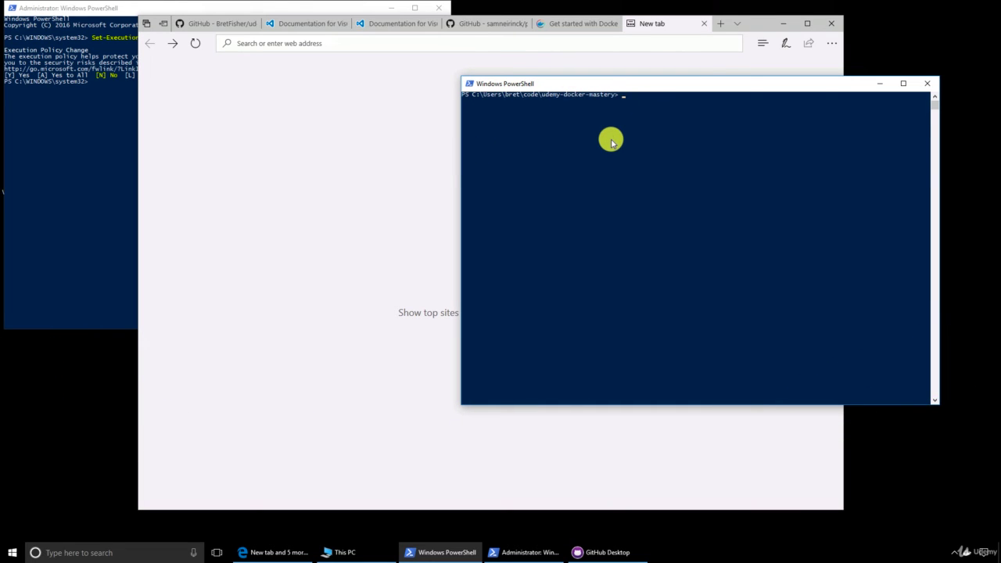
pyautogui.click(388, 179)
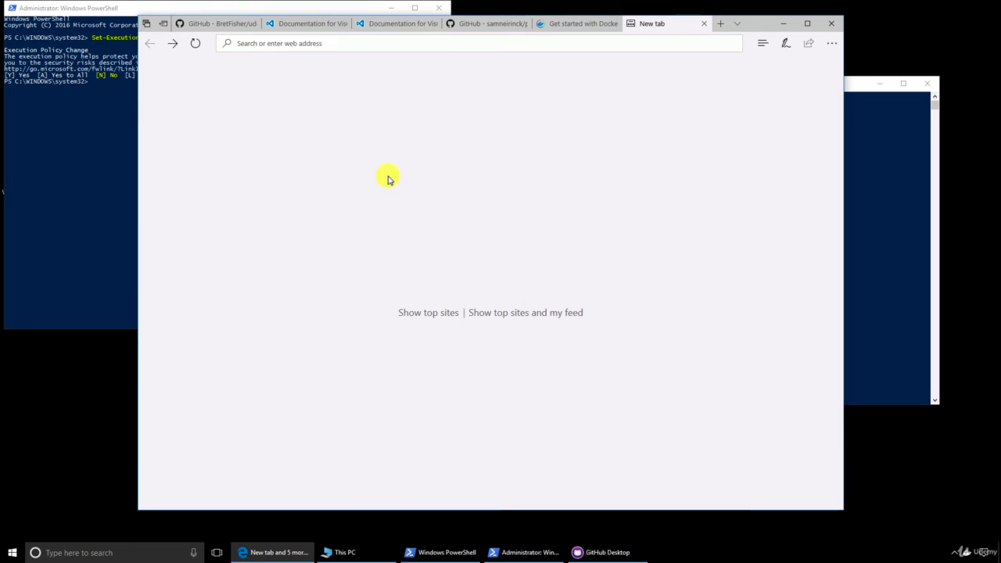
pyautogui.click(302, 48)
pyautogui.write('cmder.net')
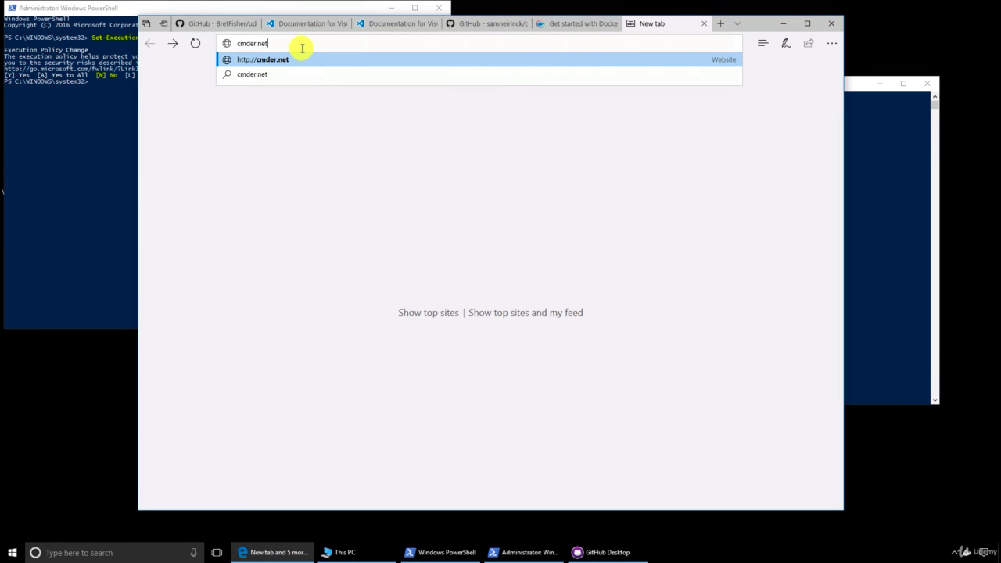
pyautogui.press('Return')
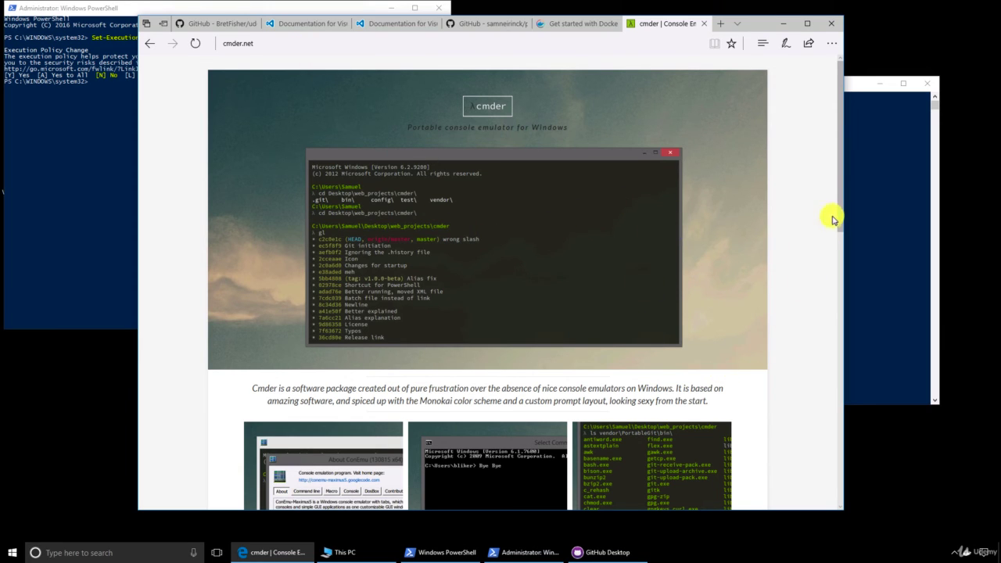
# - Download and save the full version of Cmder, and open the downloaded cmder.zip archive
pyautogui.moveTo(838, 206); pyautogui.dragTo(841, 317)
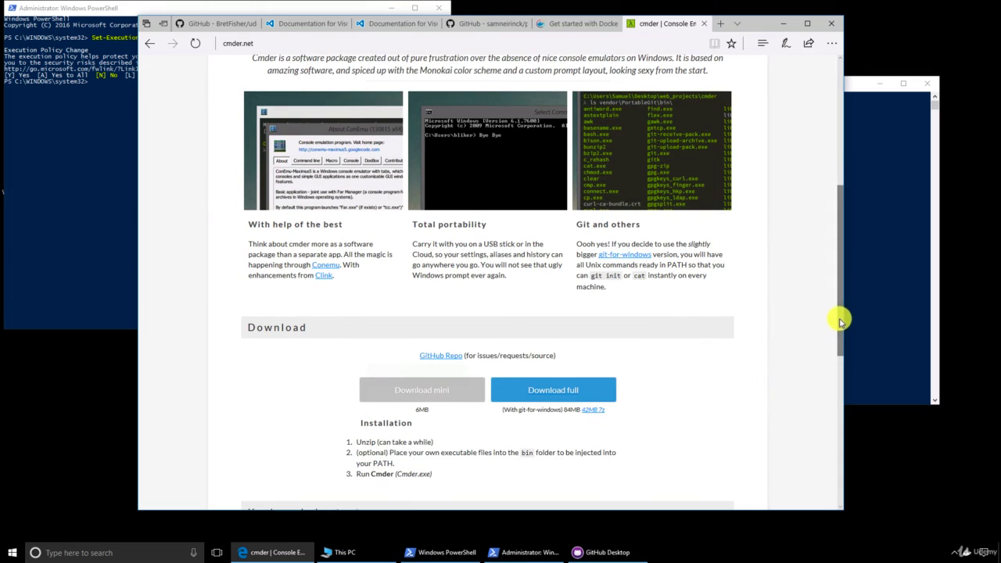
pyautogui.click(543, 392)
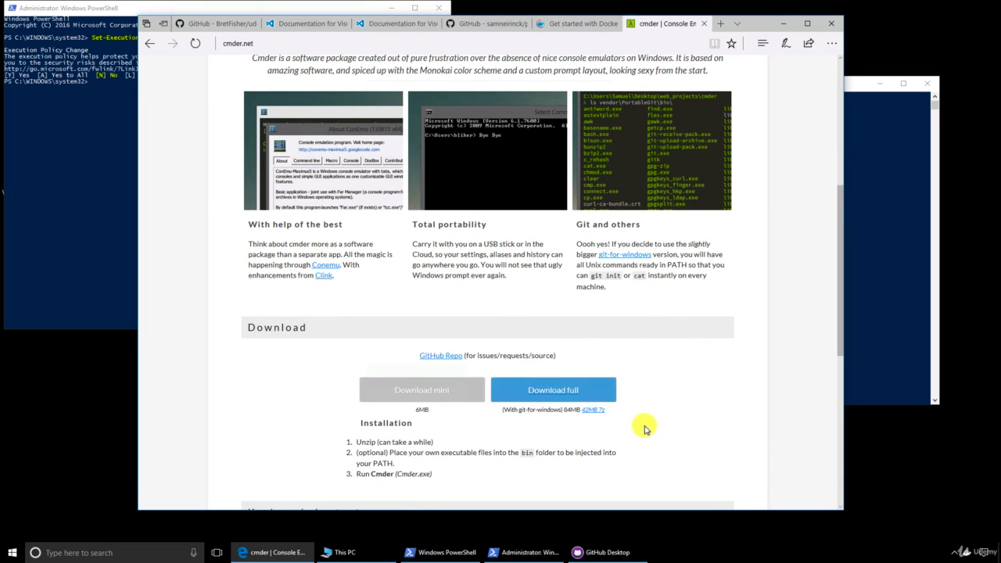
pyautogui.click(593, 496)
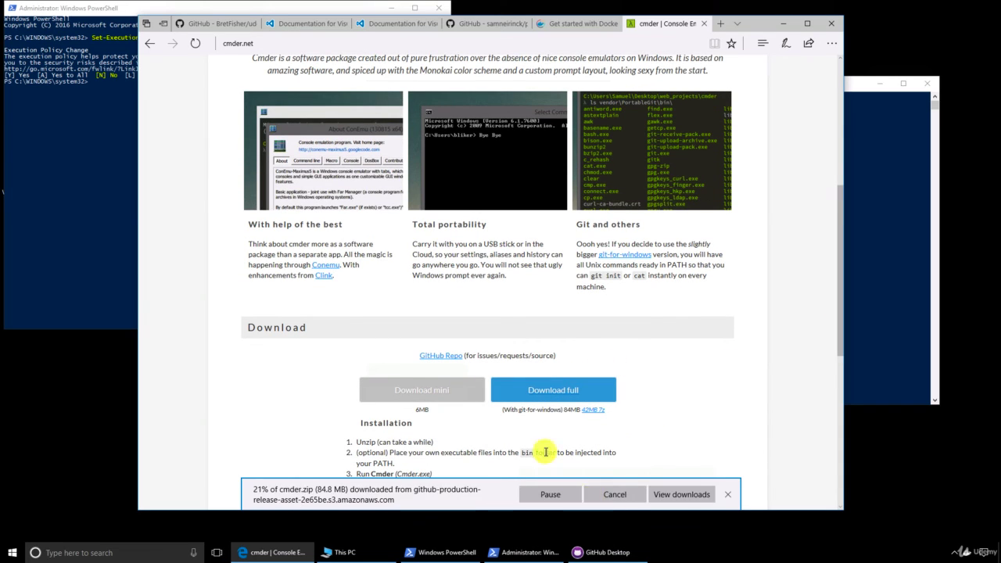
pyautogui.click(530, 495)
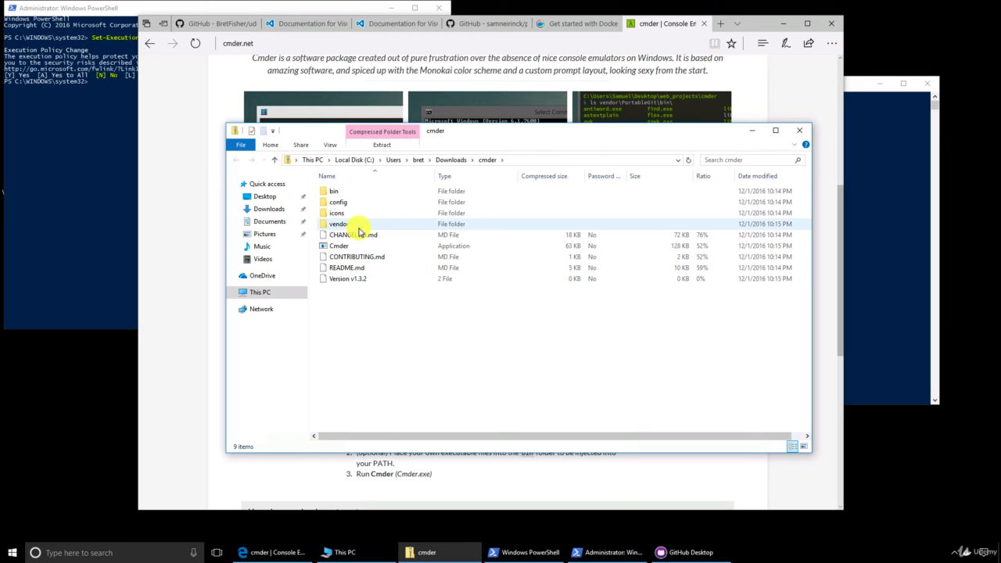
# - Go up to the Downloads folder and unblock the cmder zip file in its properties
pyautogui.click(452, 160)
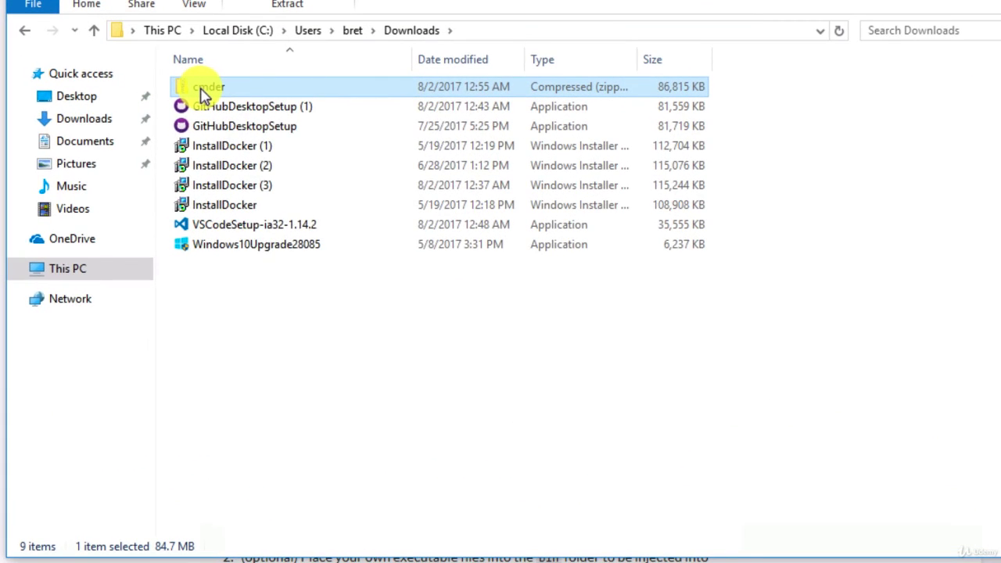
pyautogui.rightClick(202, 94)
pyautogui.click(262, 431)
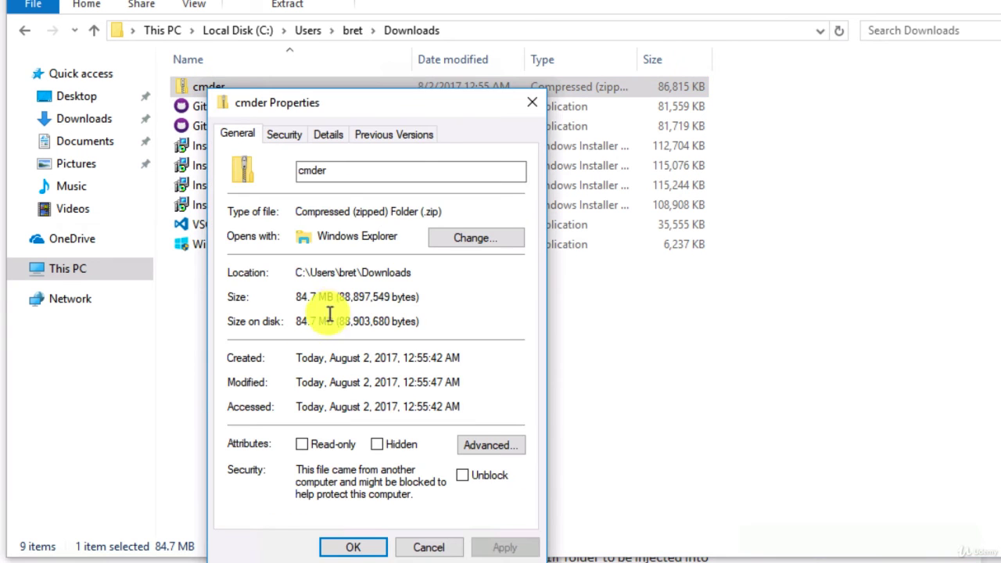
pyautogui.click(462, 477)
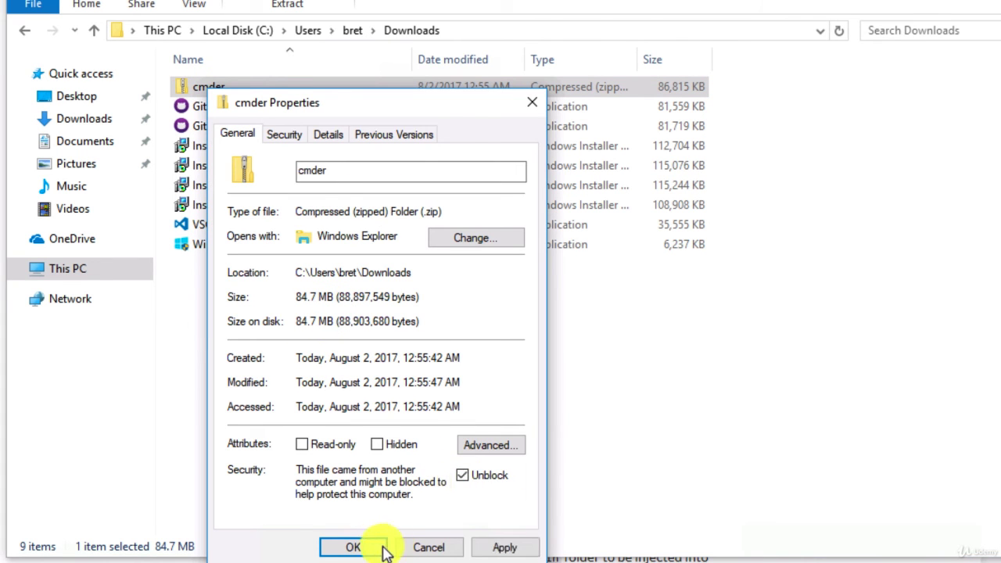
pyautogui.click(357, 546)
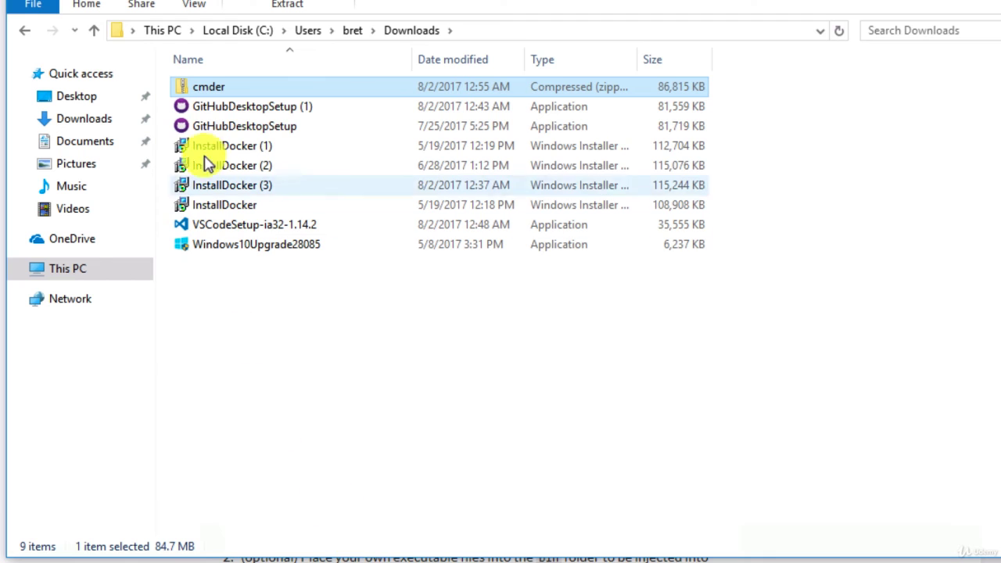
# - Extract the cmder zip file into the default cmder folder inside Downloads
pyautogui.rightClick(207, 94)
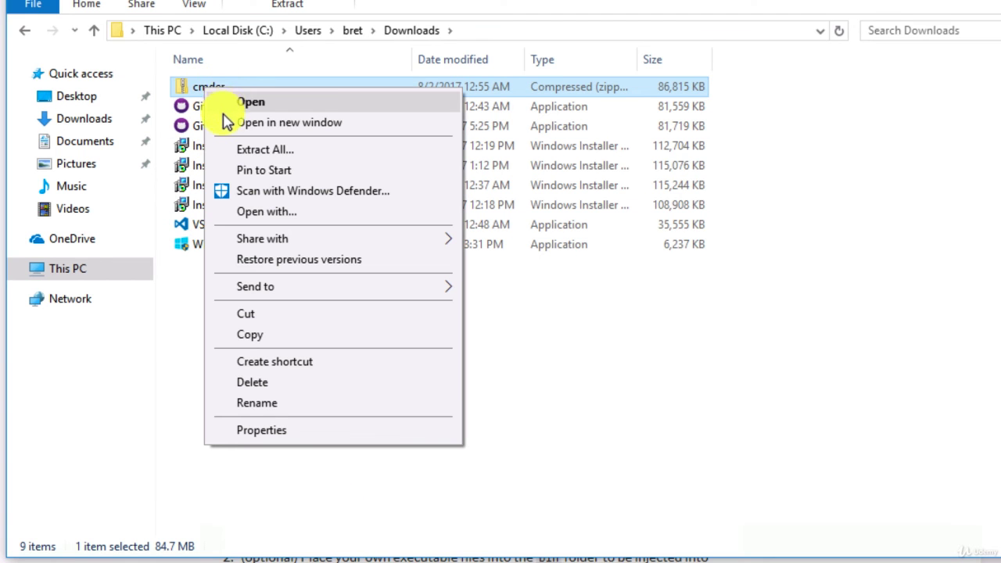
pyautogui.click(223, 149)
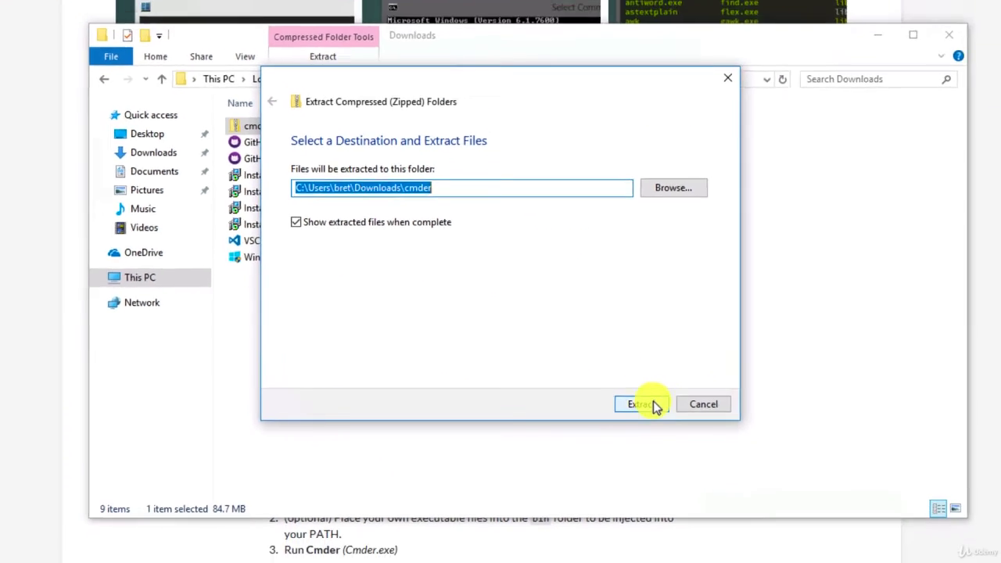
pyautogui.click(670, 421)
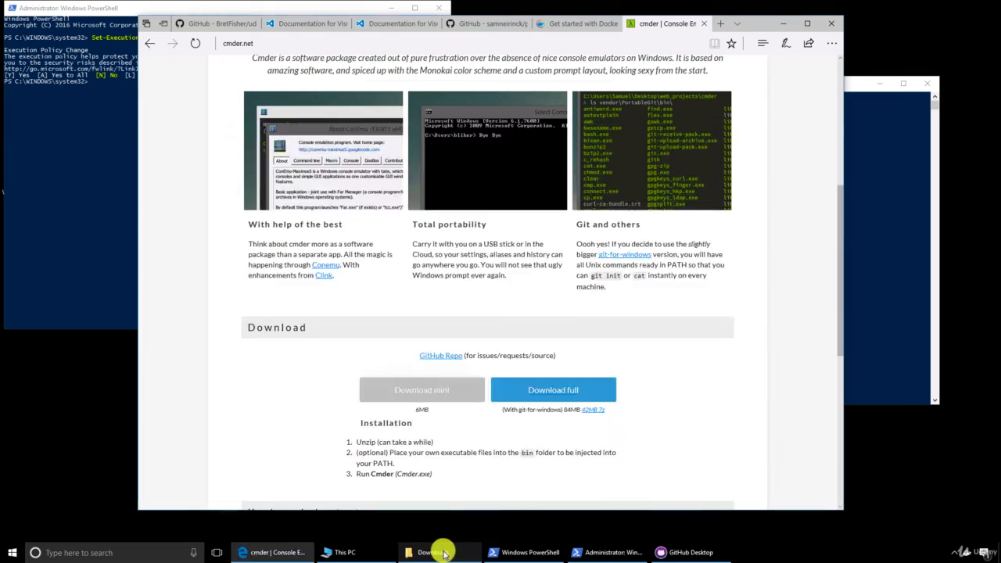
# - Open the extracted cmder folder in Downloads and pin the Cmder application to the taskbar
pyautogui.click(442, 554)
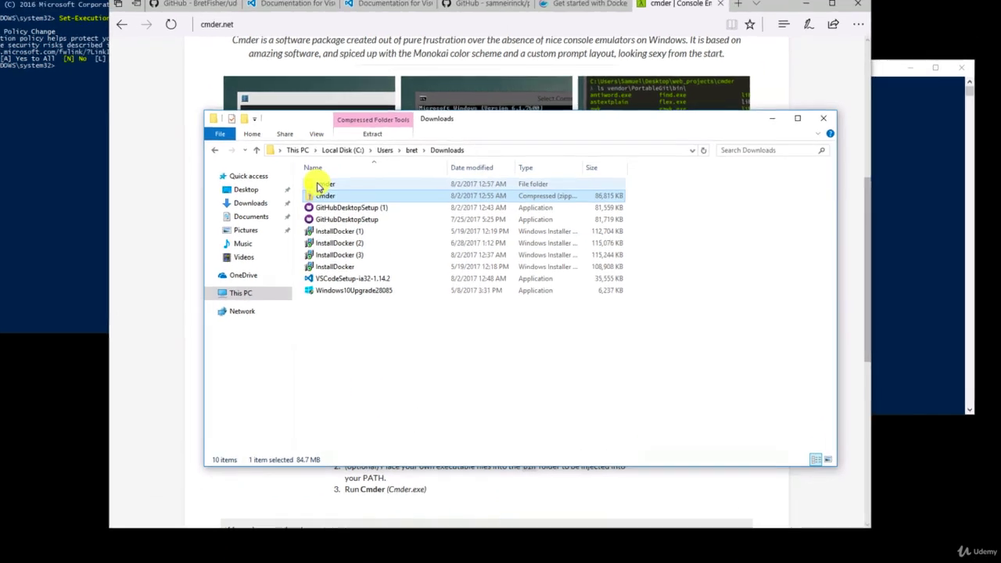
pyautogui.doubleClick(335, 191)
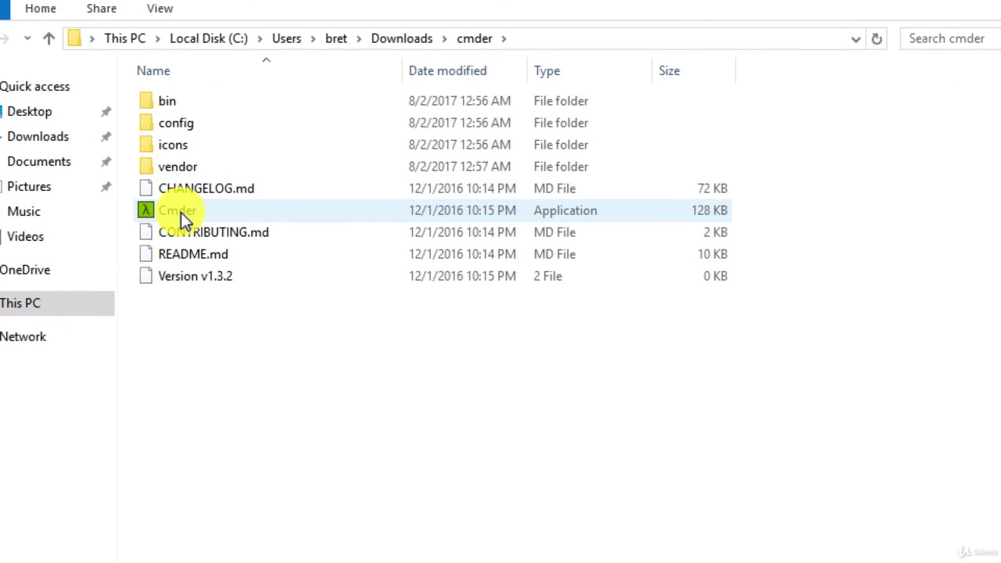
pyautogui.moveTo(180, 212); pyautogui.dragTo(748, 556)
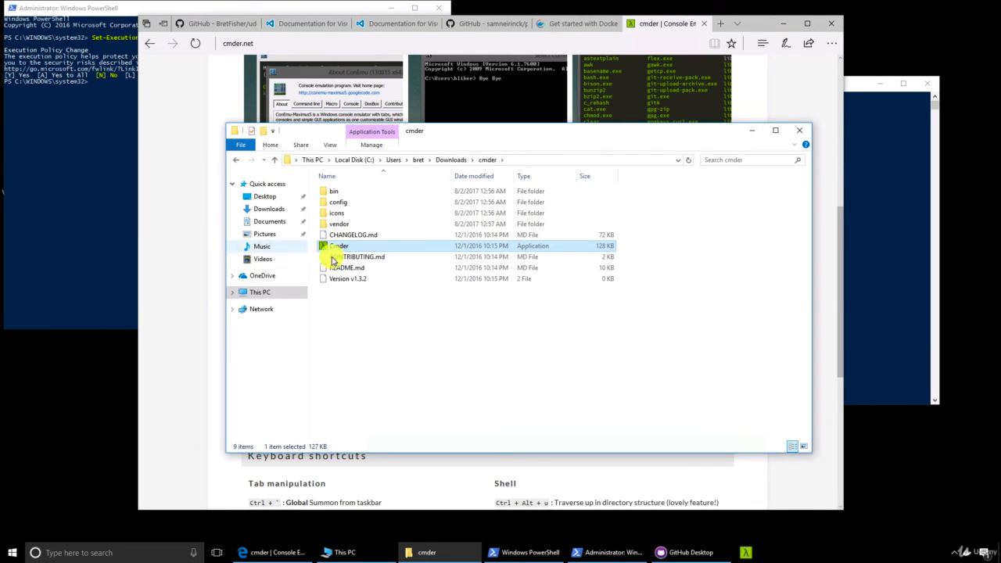
# - Launch the pinned Cmder application, move its window higher on the desktop, and clear the console
pyautogui.click(747, 554)
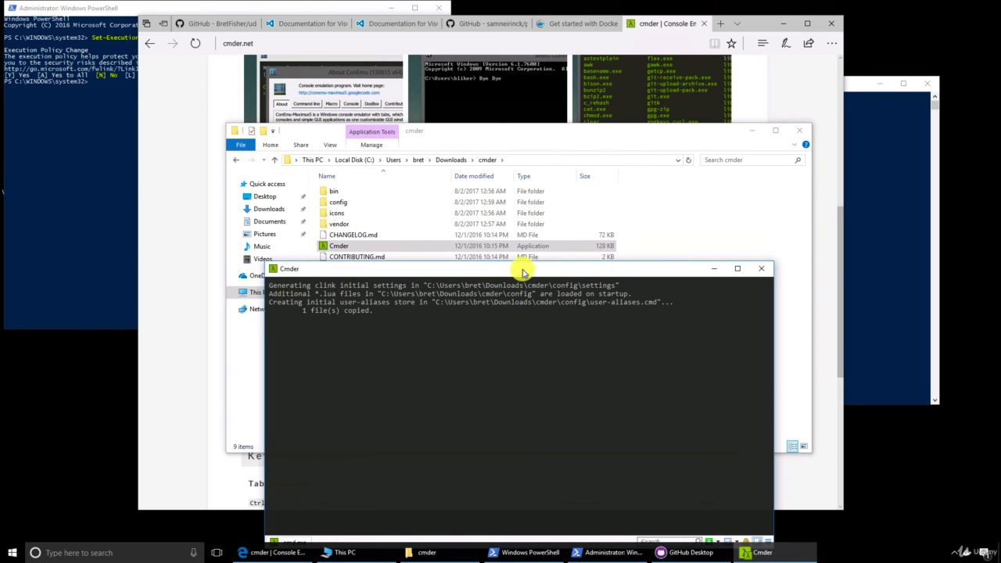
pyautogui.moveTo(524, 272); pyautogui.dragTo(504, 174)
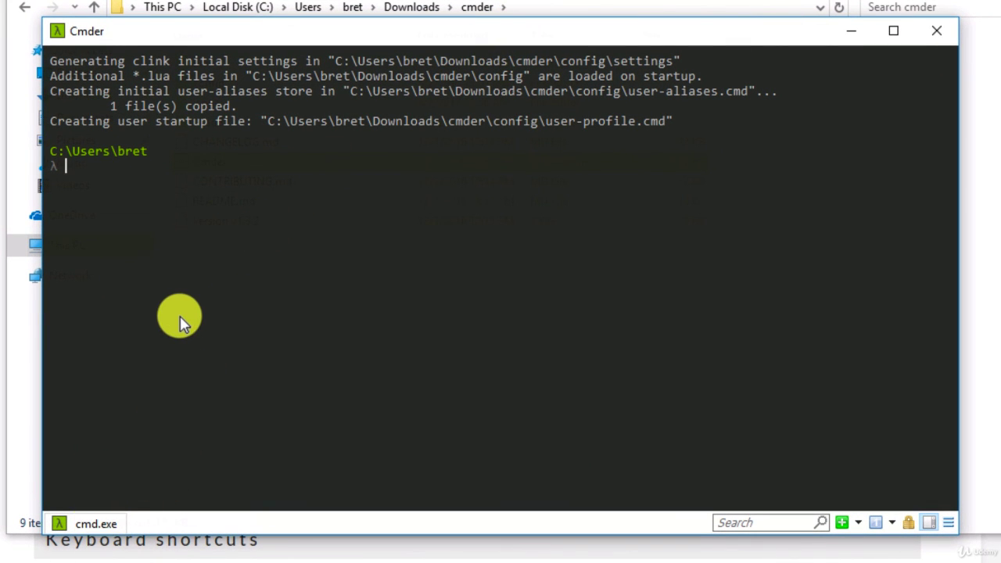
pyautogui.hotkey('ctrl', 'v')
pyautogui.press('Return')
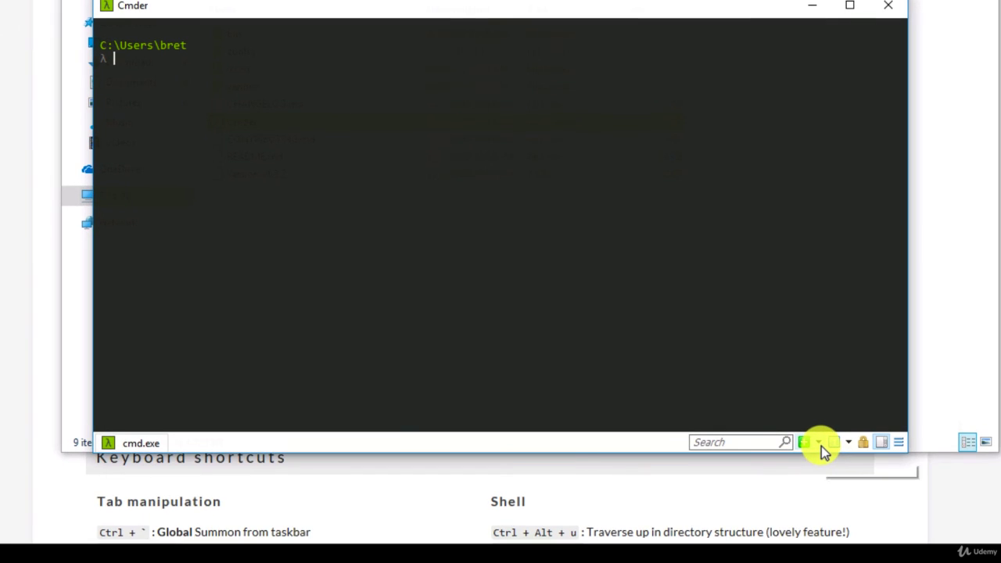
# - Start a new non-administrator Powershell console in Cmder
pyautogui.click(858, 523)
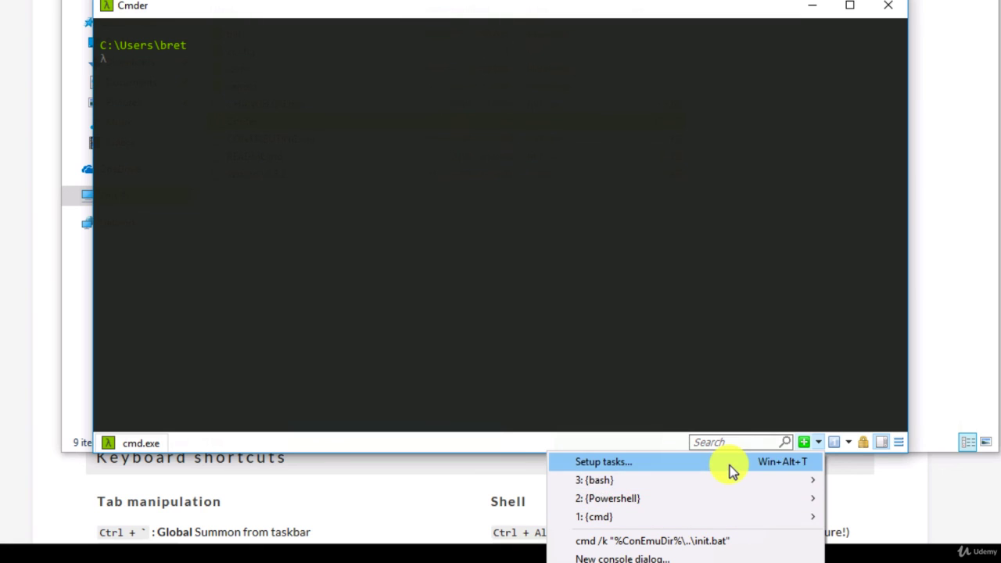
pyautogui.moveTo(720, 501)
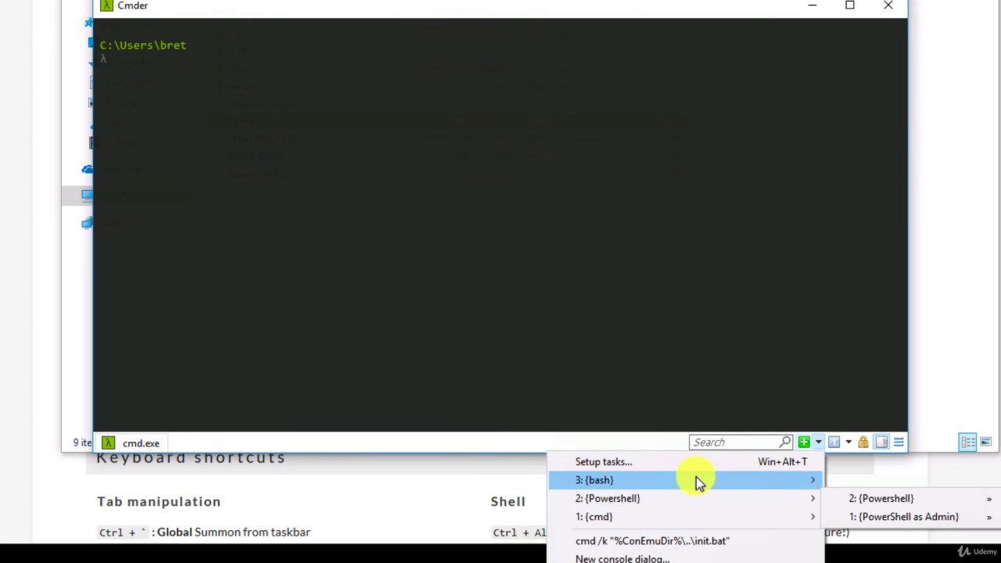
pyautogui.moveTo(697, 479)
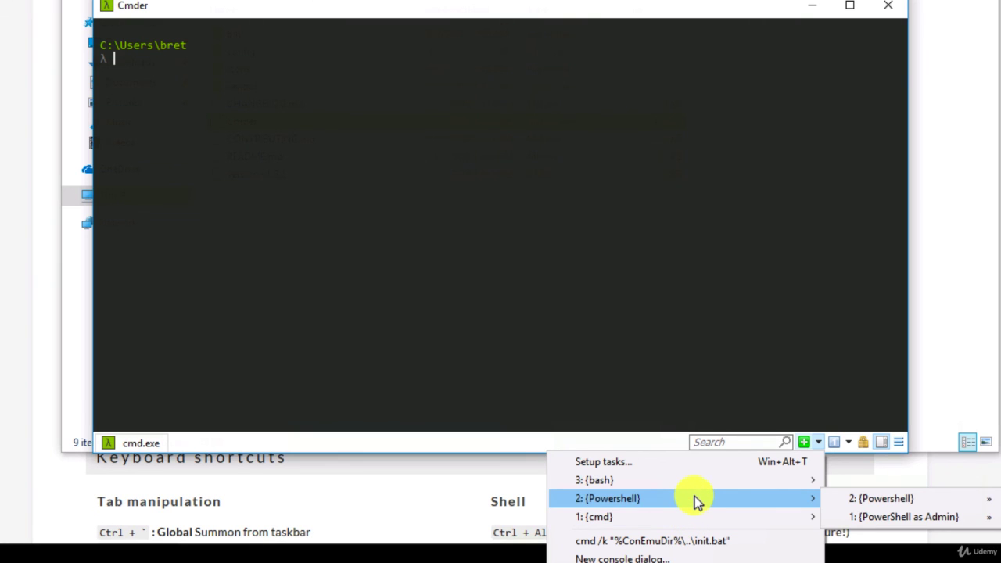
pyautogui.click(881, 504)
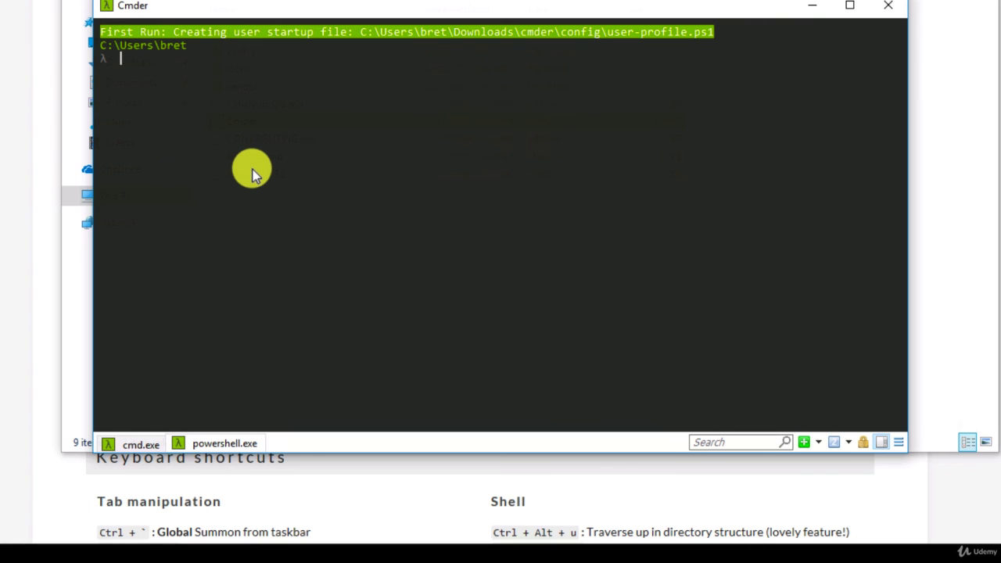
# - Run docker ps and docker info in the PowerShell console to check the Docker installation
pyautogui.write('docker ps')
pyautogui.press('Return')
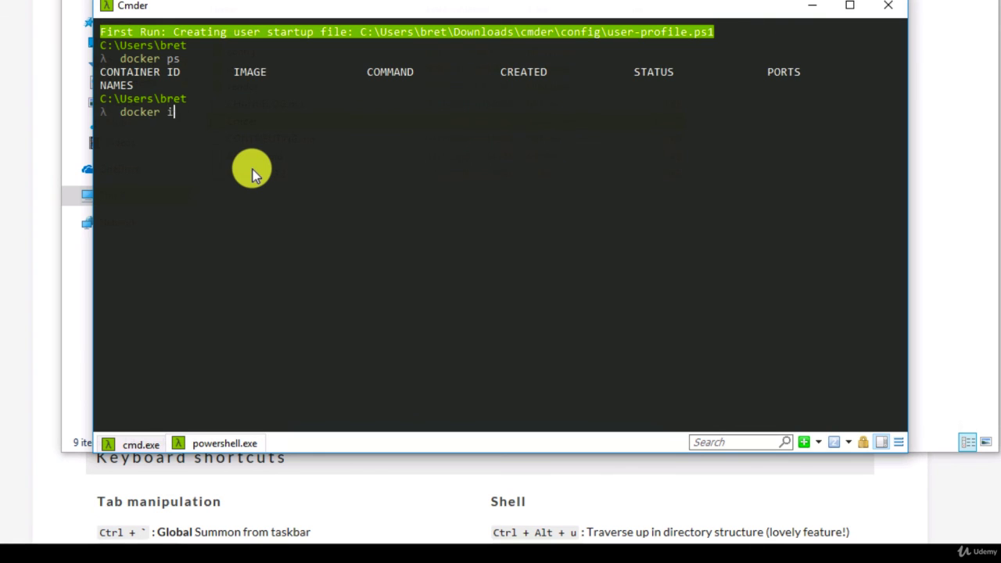
pyautogui.press('Return')
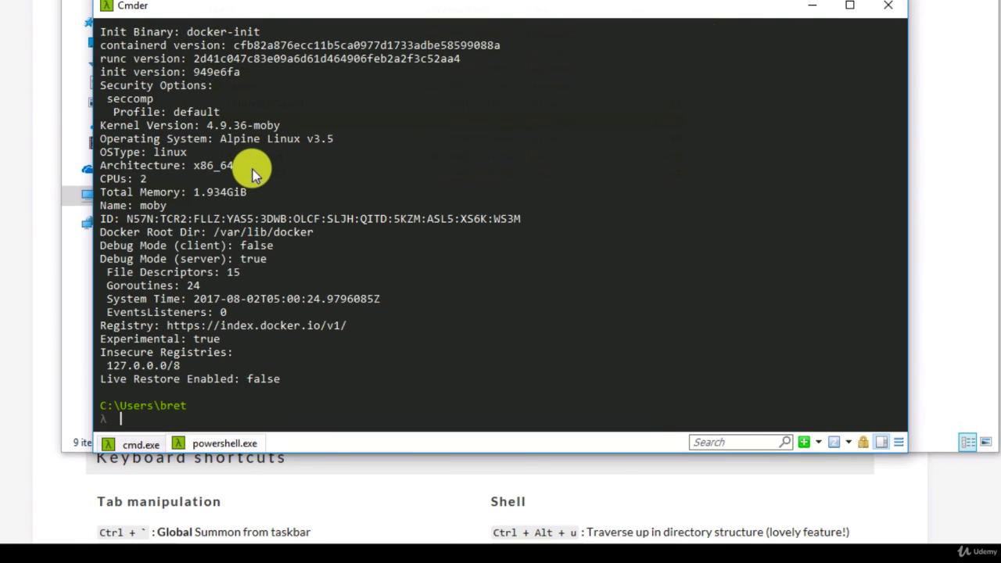